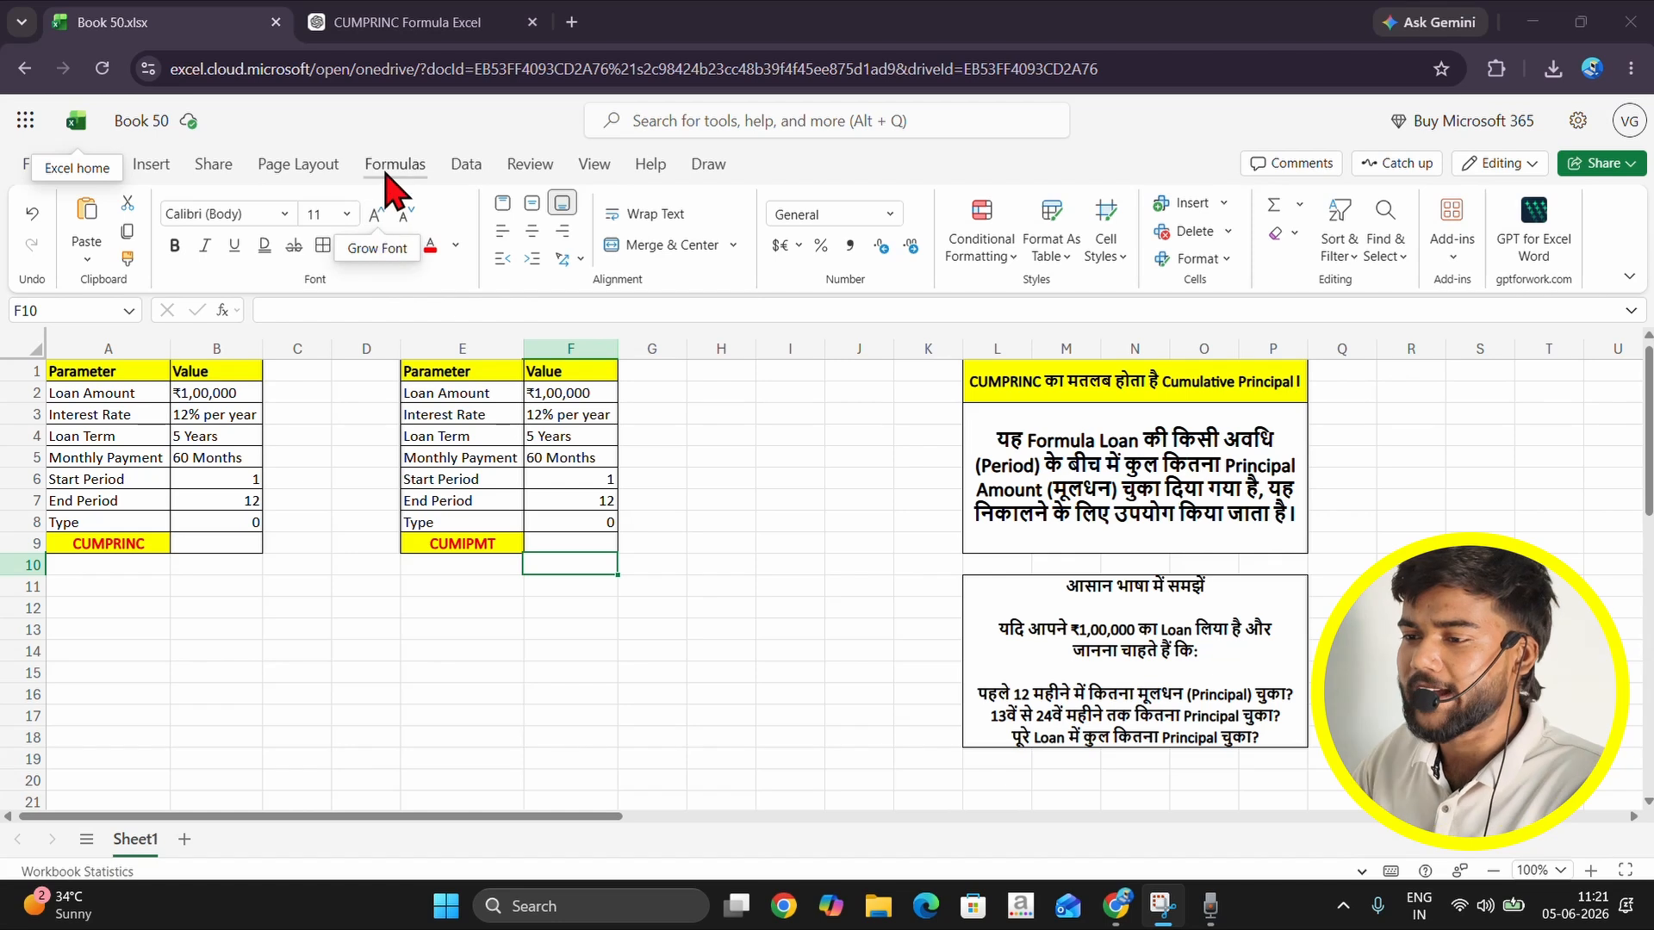
Step: Look up CUMPRINC among the financial functions and view the sheet's note explaining what the formula does
left_click(394, 166)
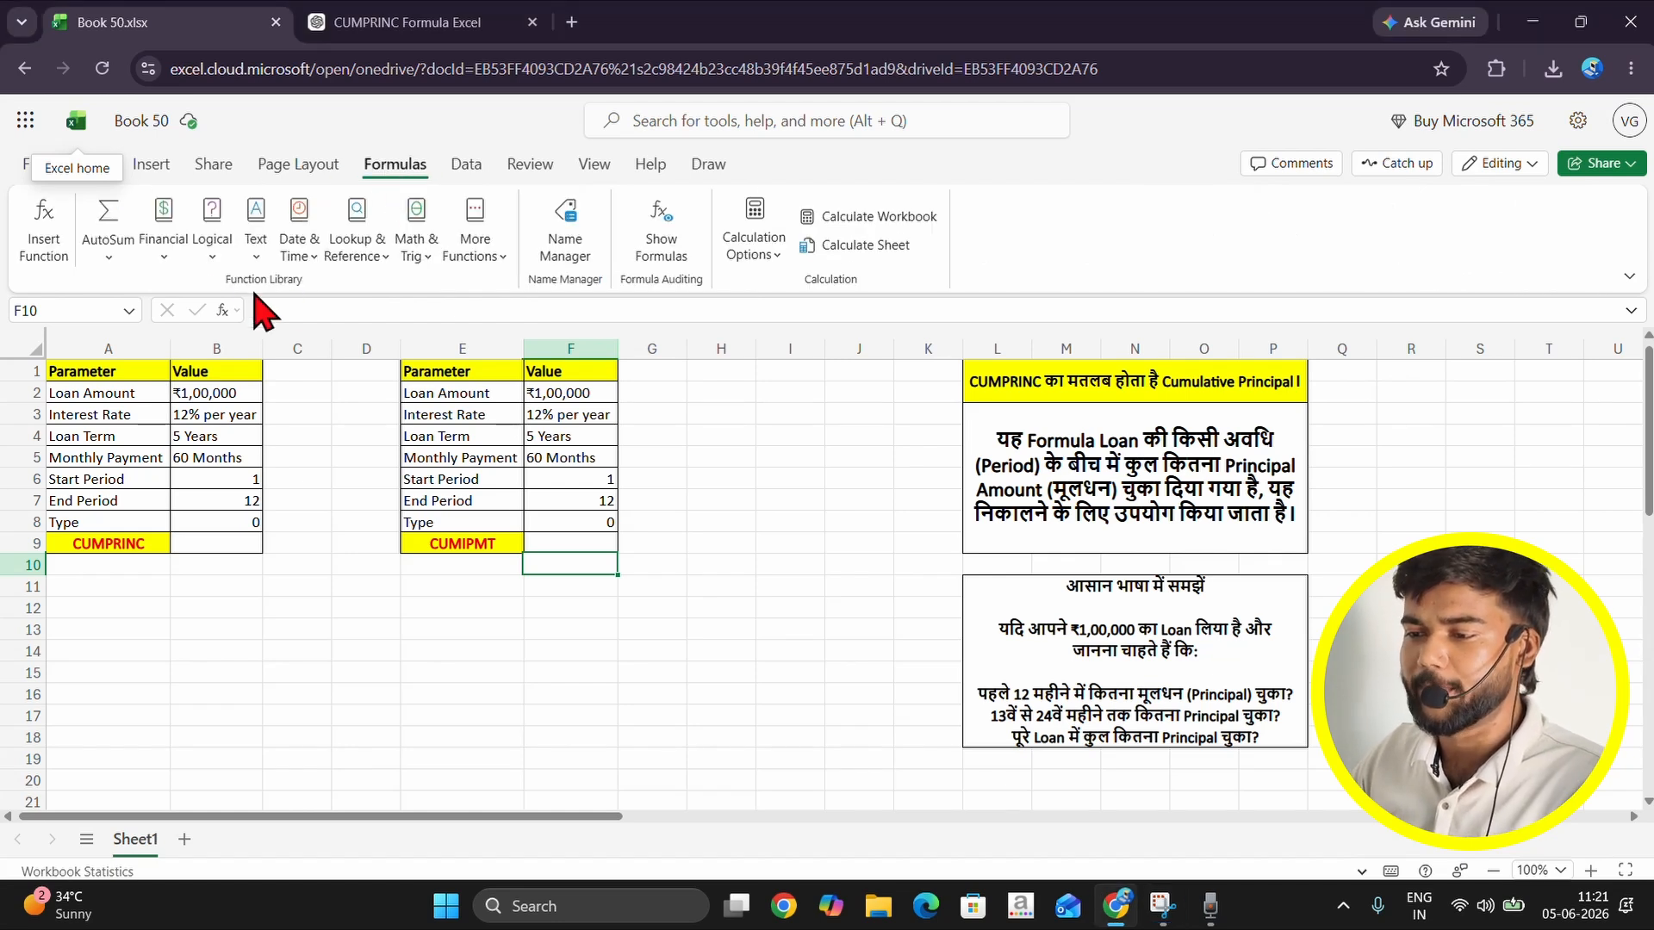
left_click(165, 250)
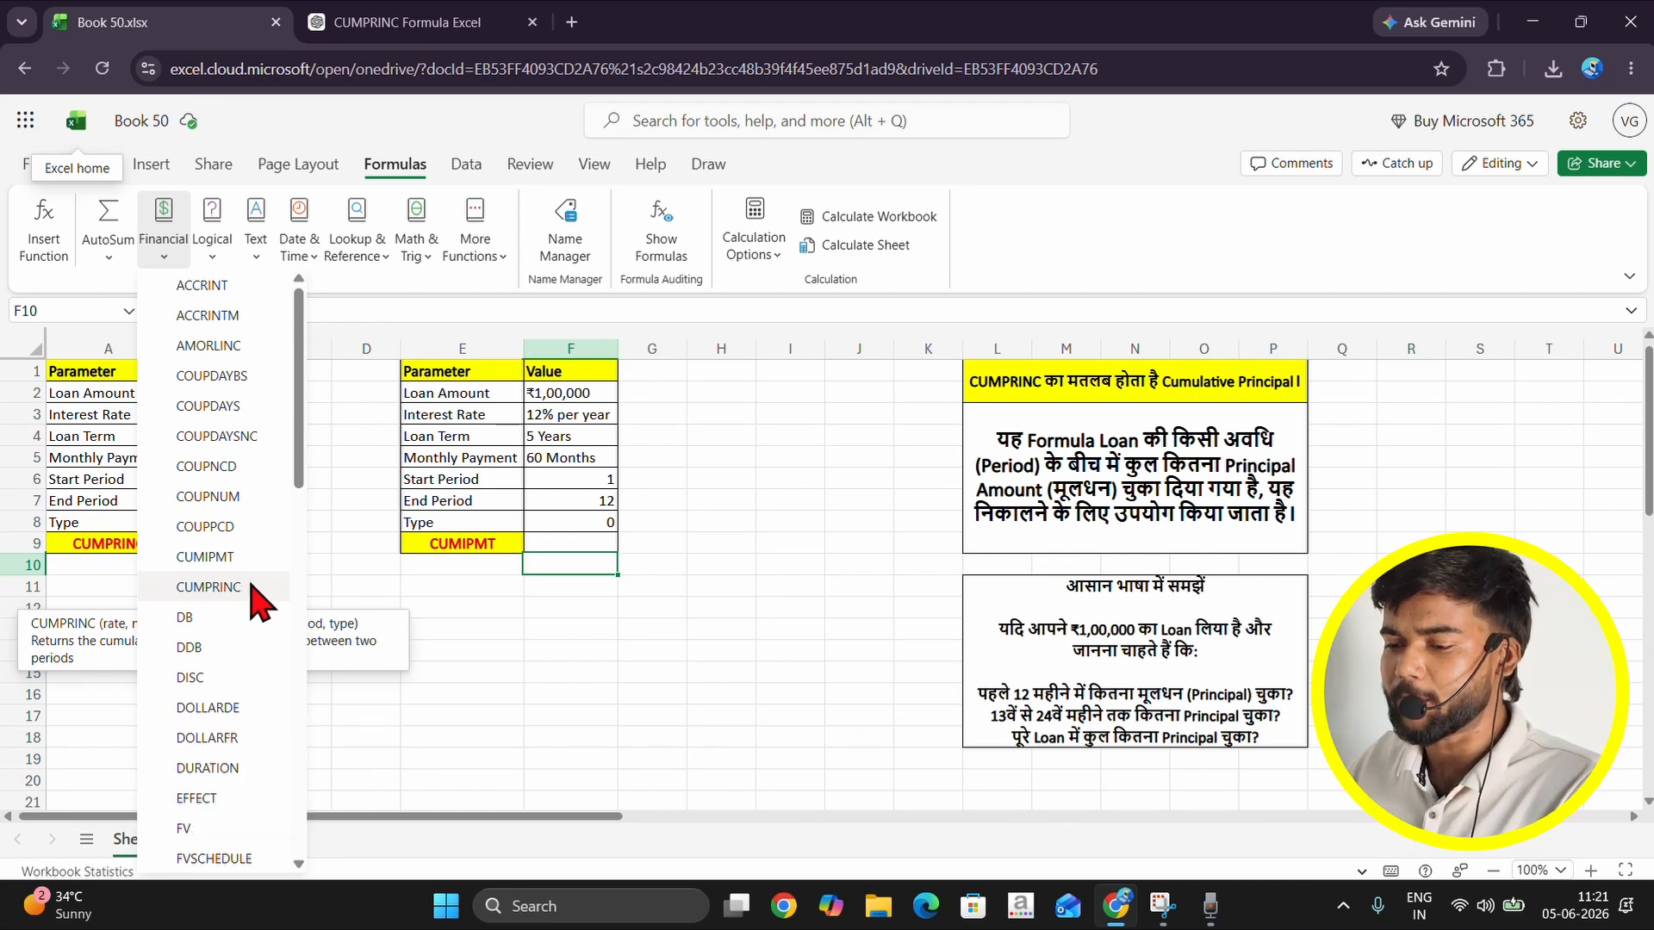
left_click(336, 584)
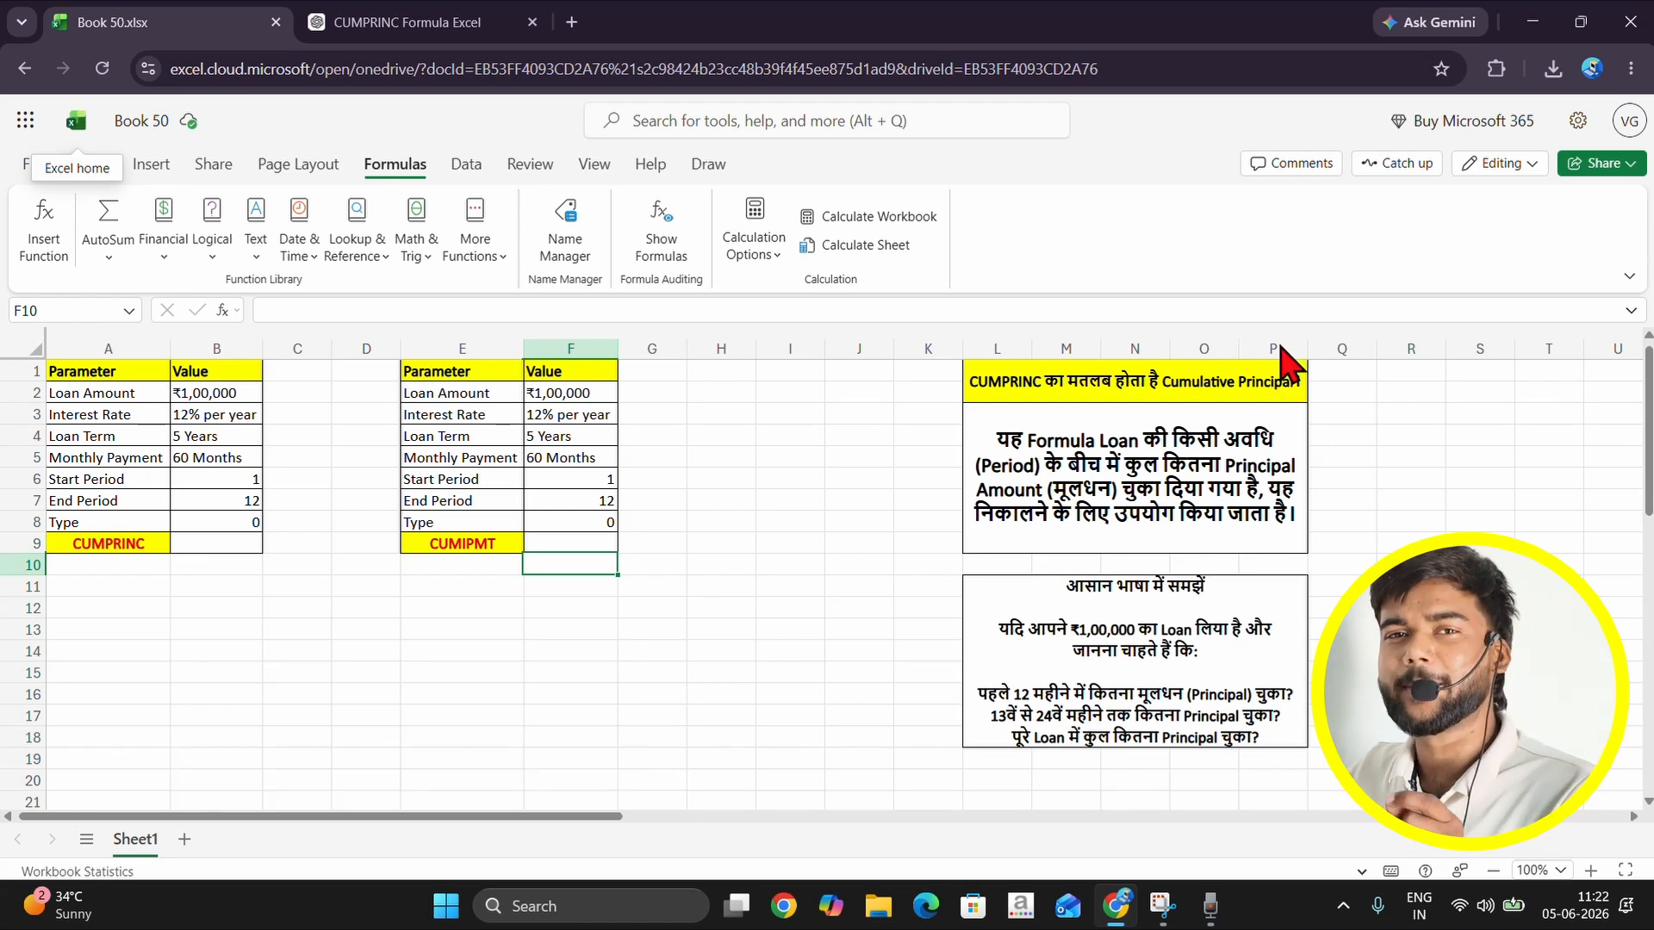
left_click(1102, 437)
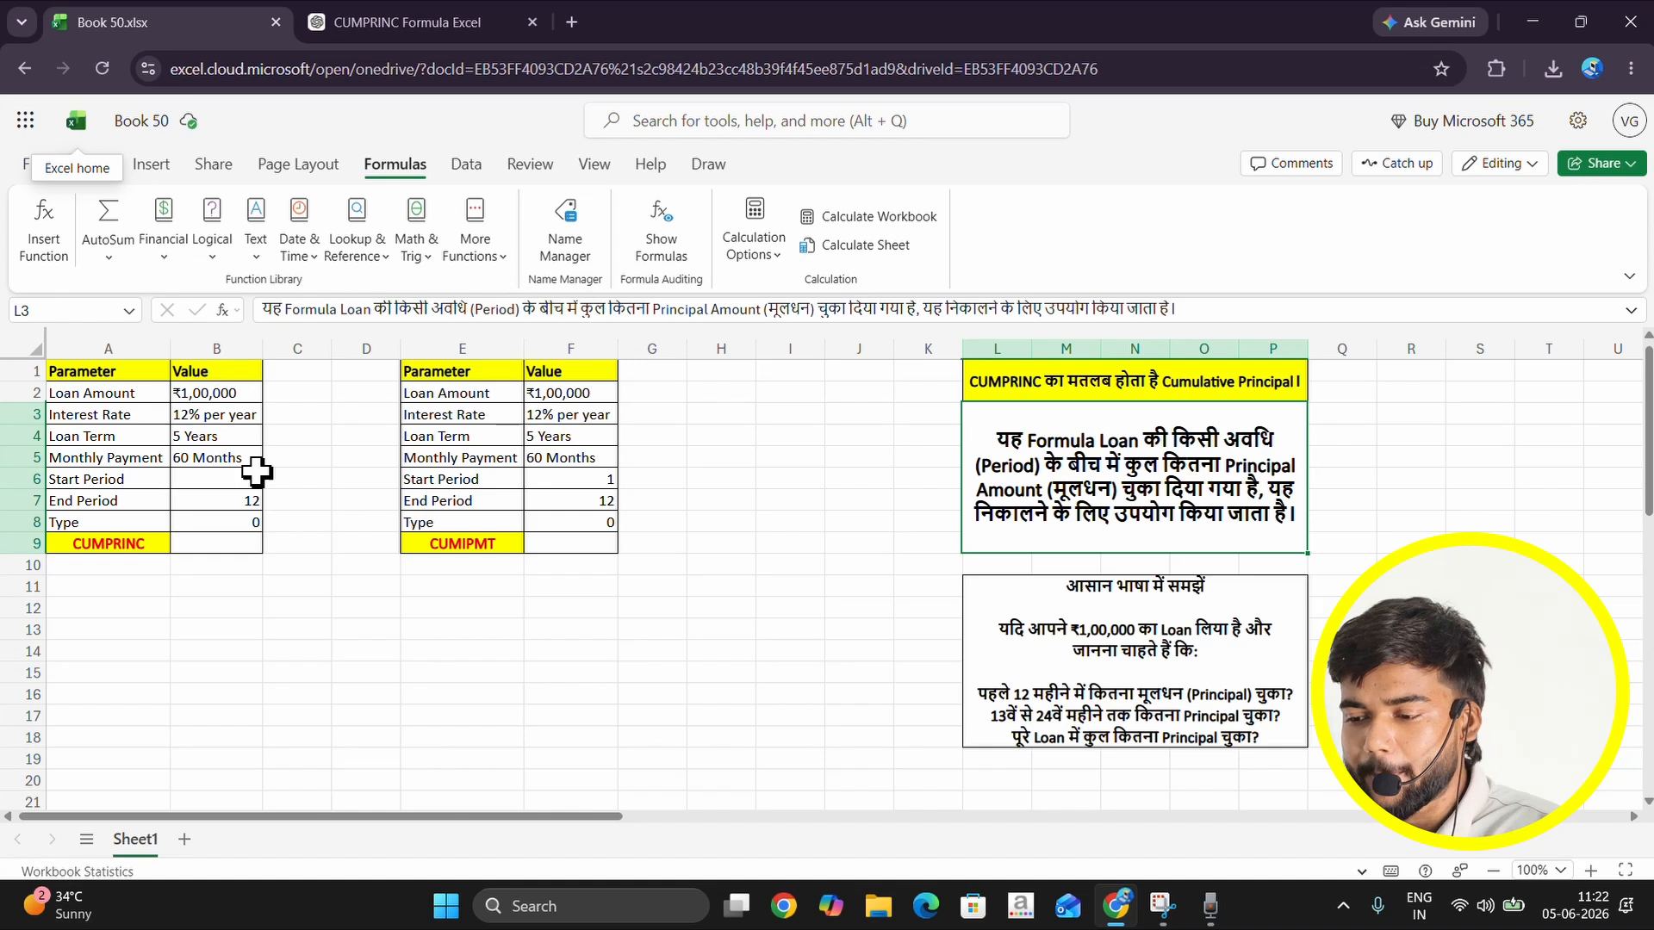
Step: Review the CUMPRINC table's inputs one by one: loan amount, interest rate, loan term, monthly payments, start period and end period
left_click(131, 396)
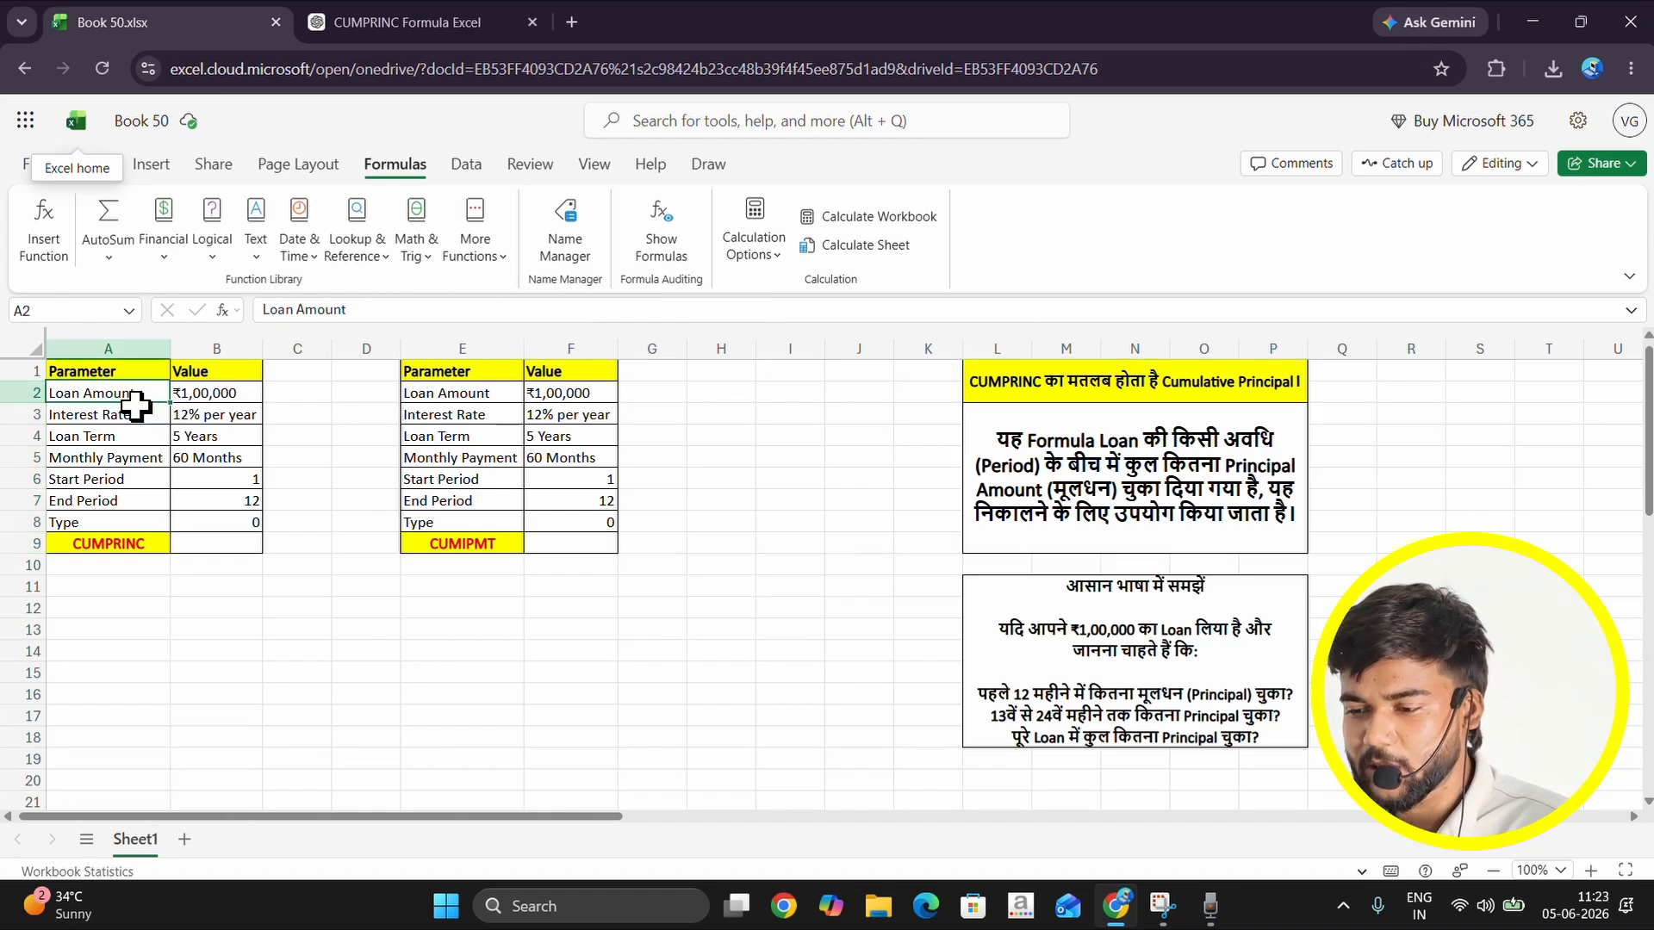
left_click(214, 393)
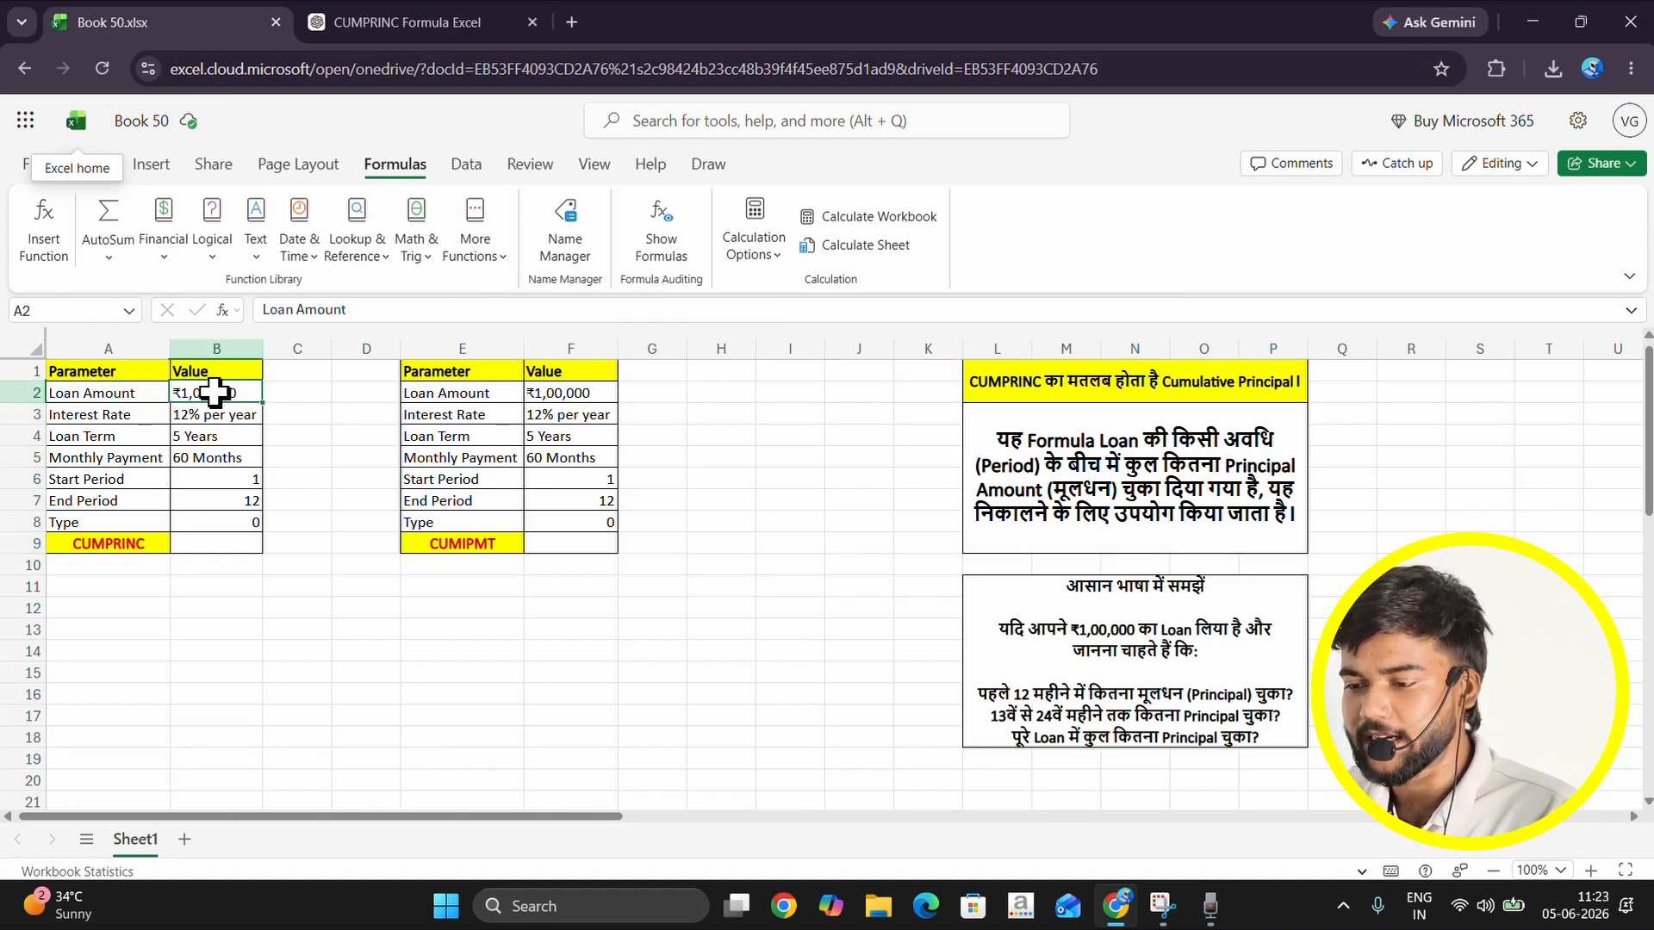
left_click(148, 420)
left_click(245, 420)
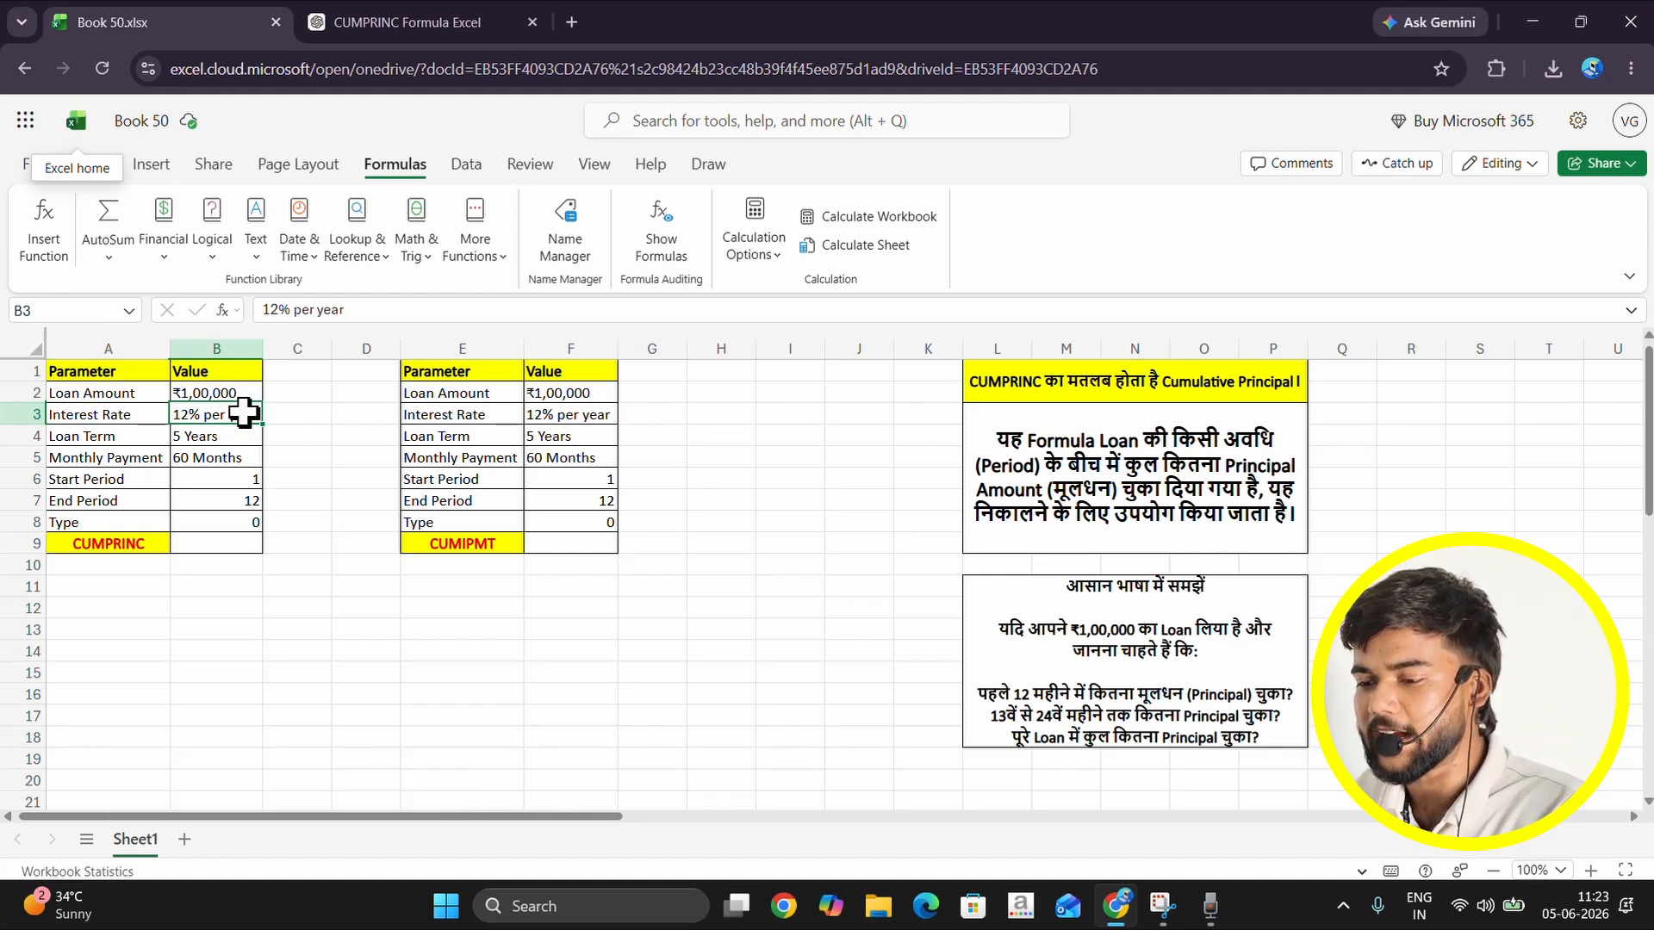
left_click(104, 435)
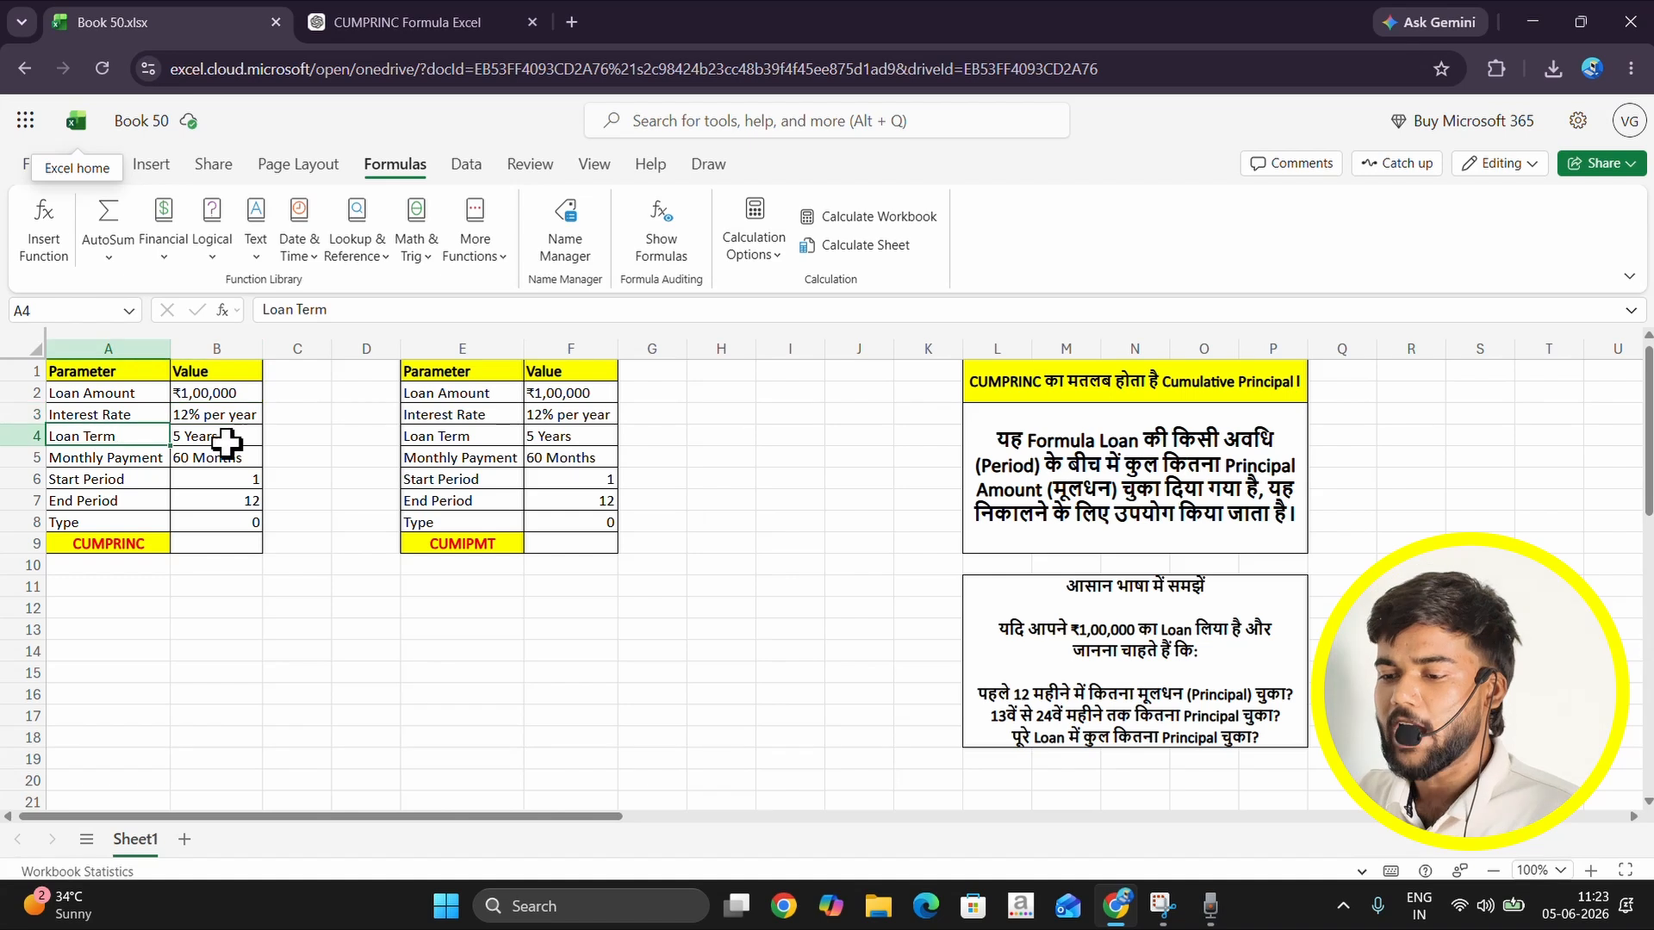
left_click(226, 441)
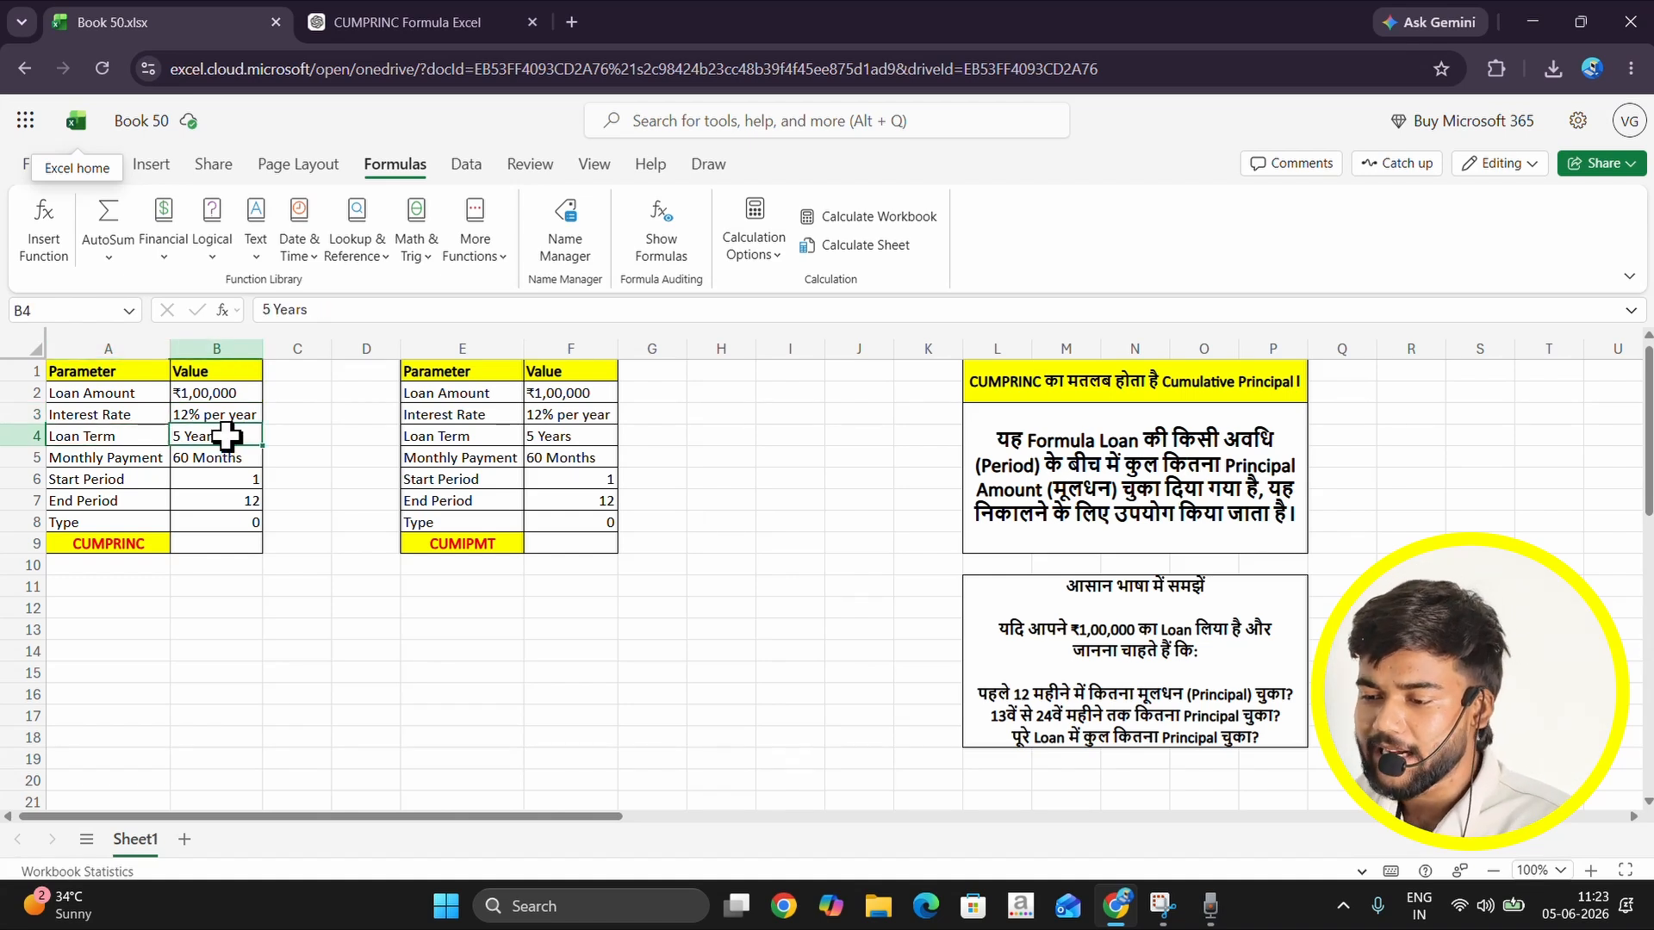
left_click(142, 463)
left_click(221, 459)
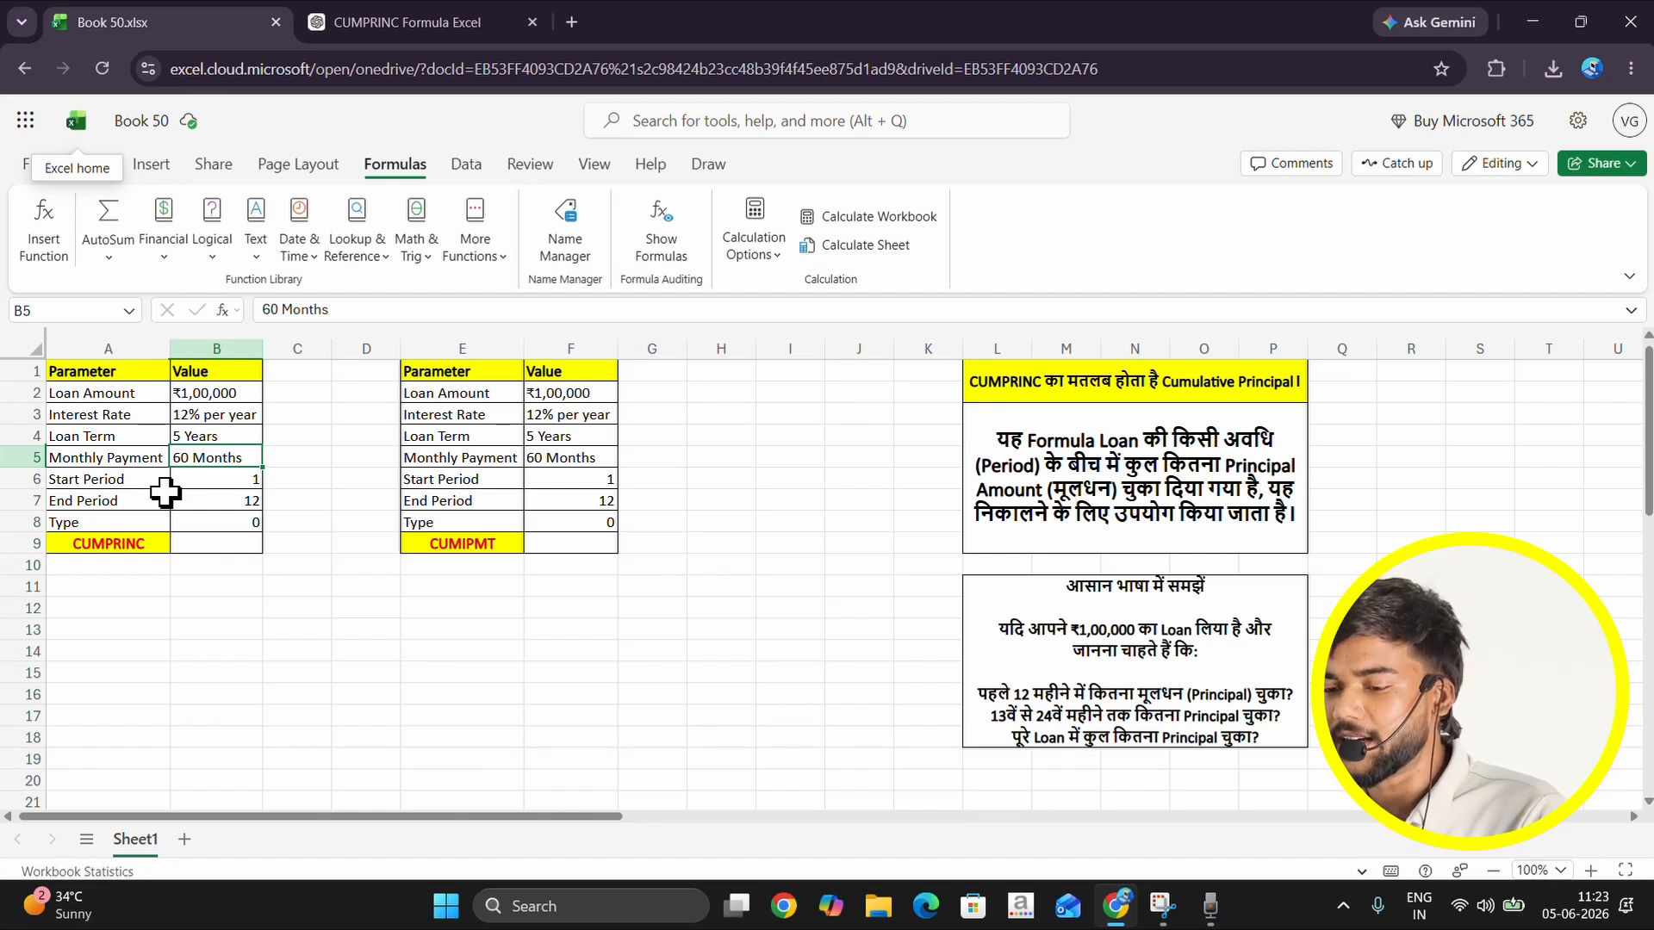
left_click_drag(133, 480, 203, 482)
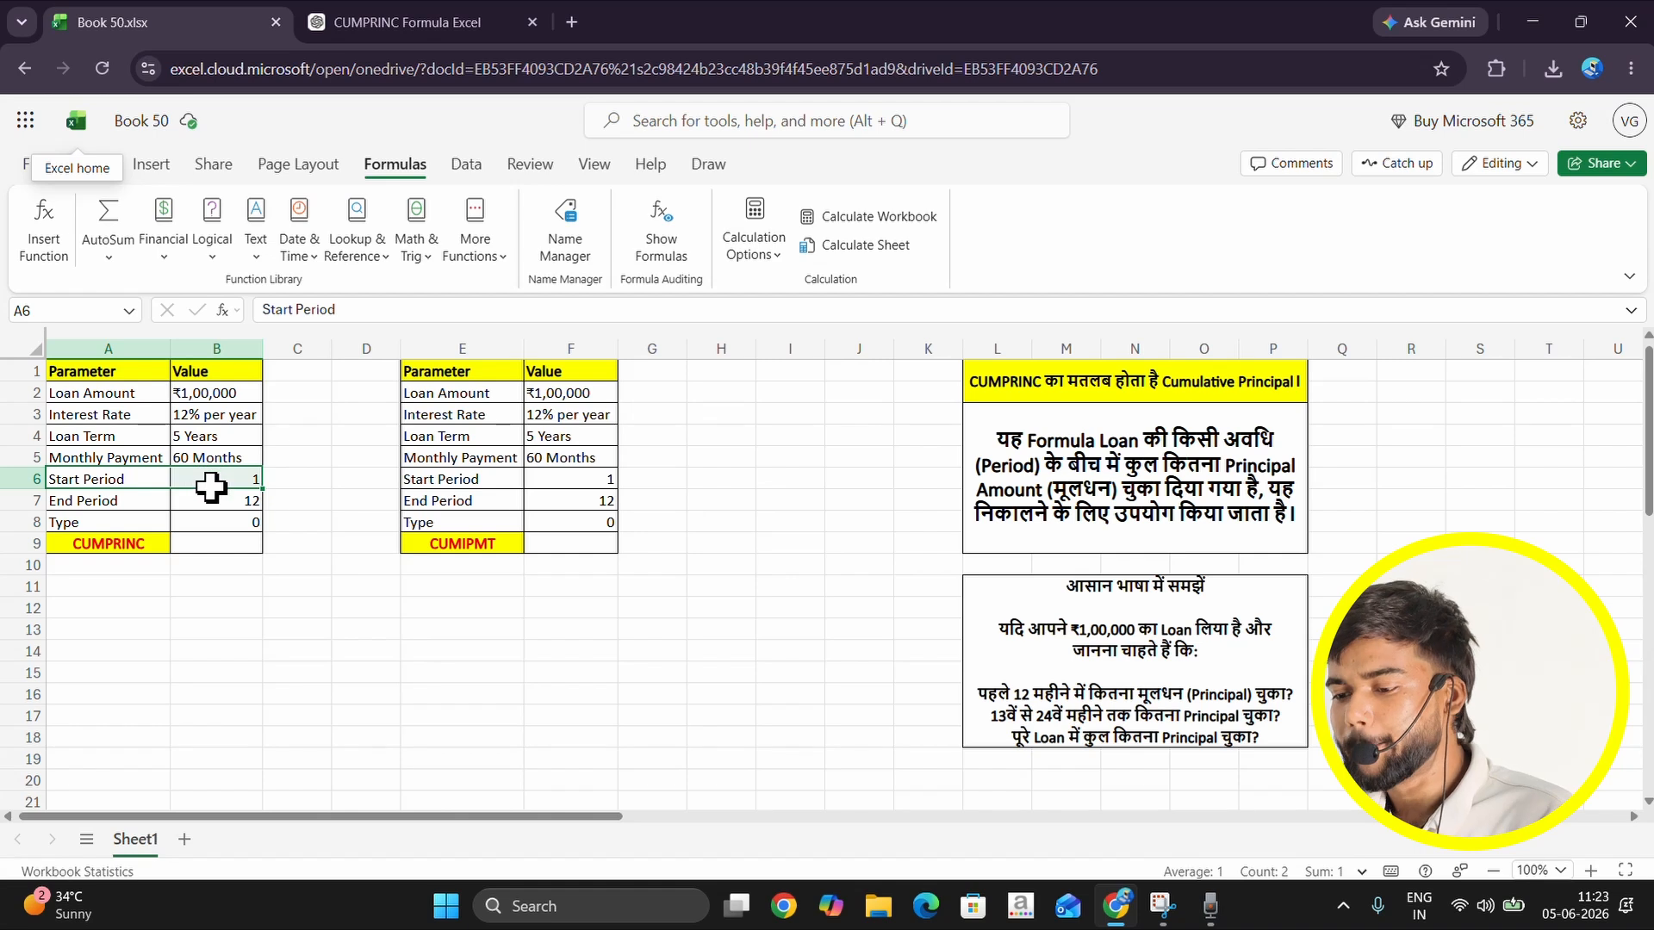
left_click(210, 498)
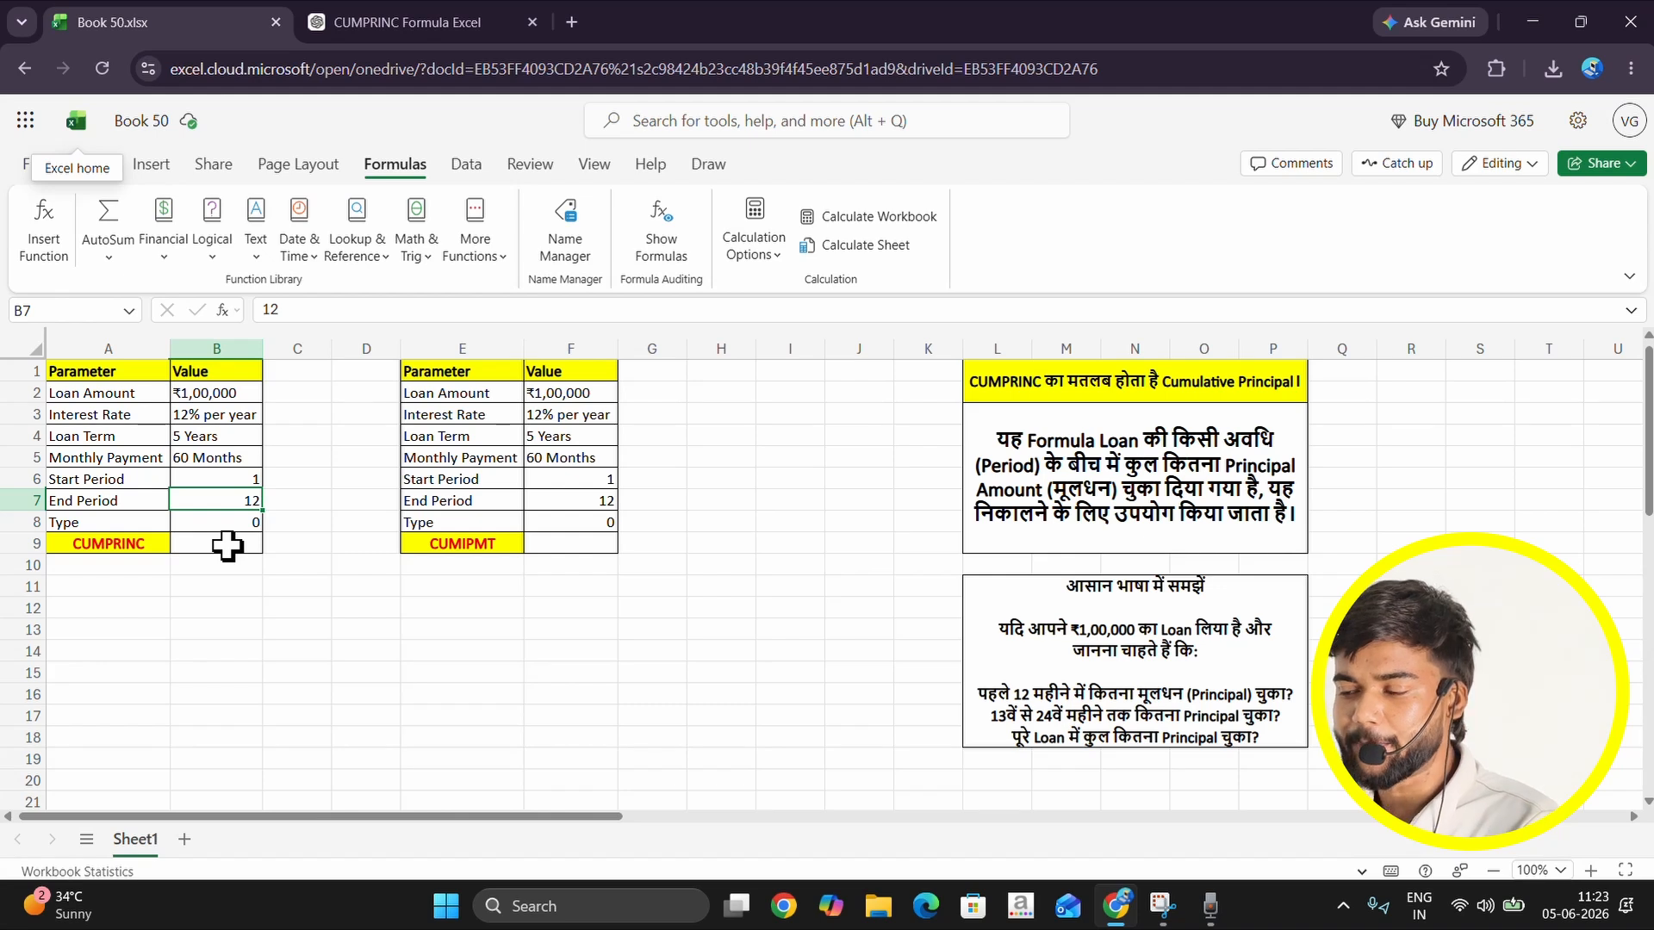
Step: Begin a CUMPRINC formula in cell B9 with the monthly rate argument 12%/12
left_click(226, 544)
type("=")
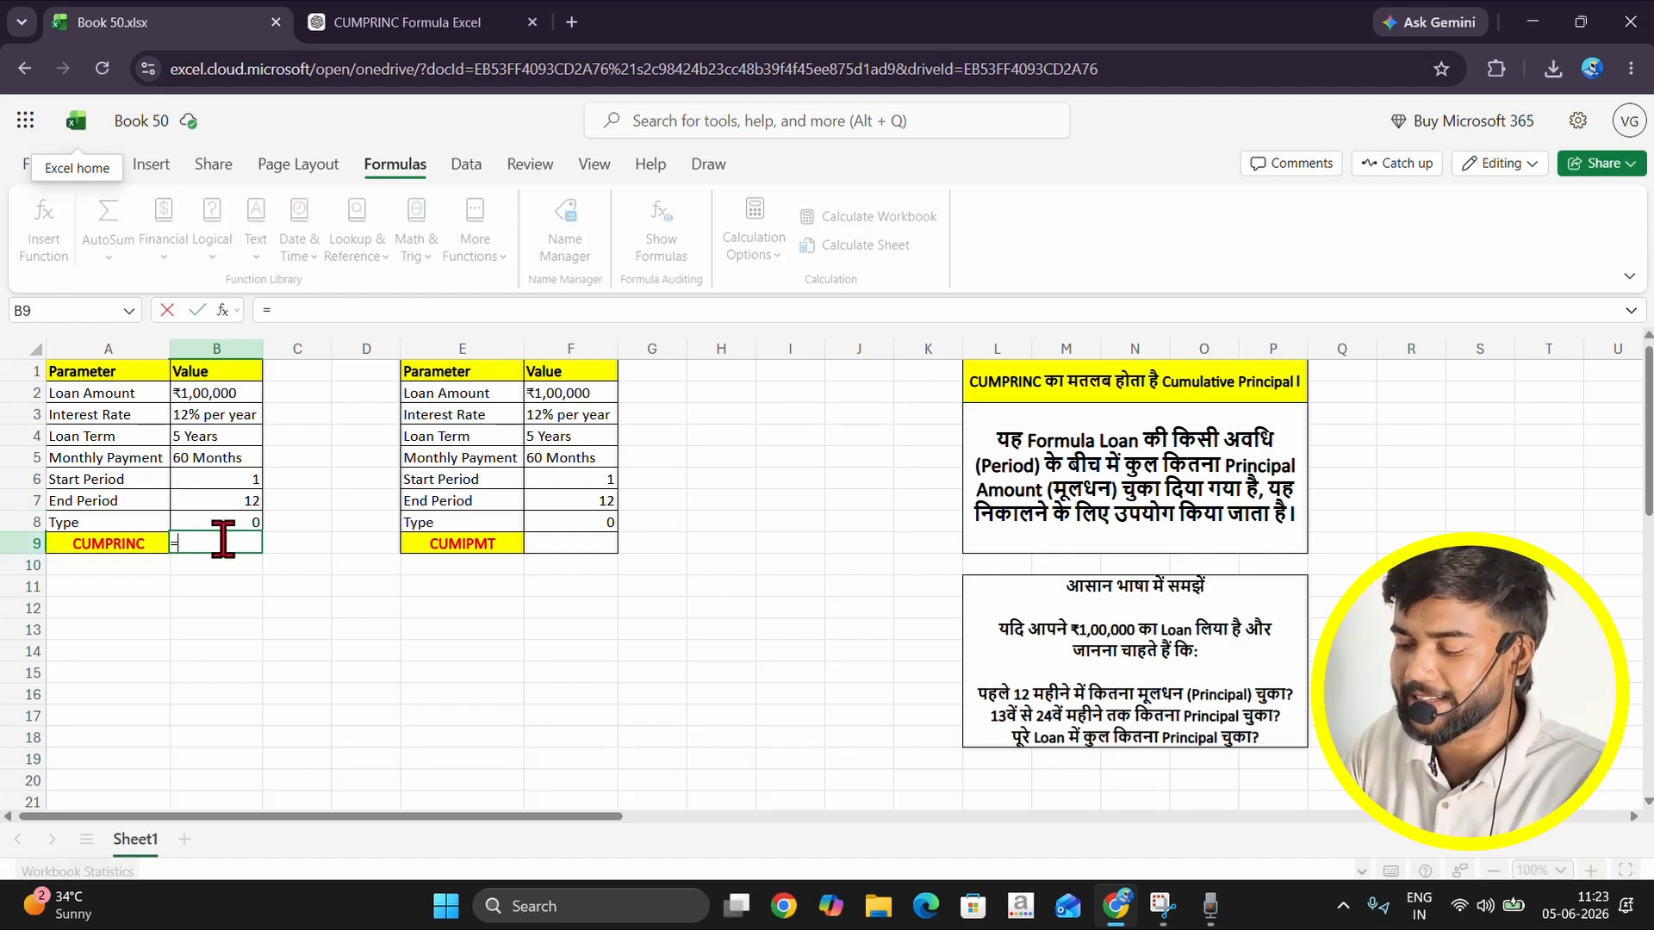
type("CUMPR")
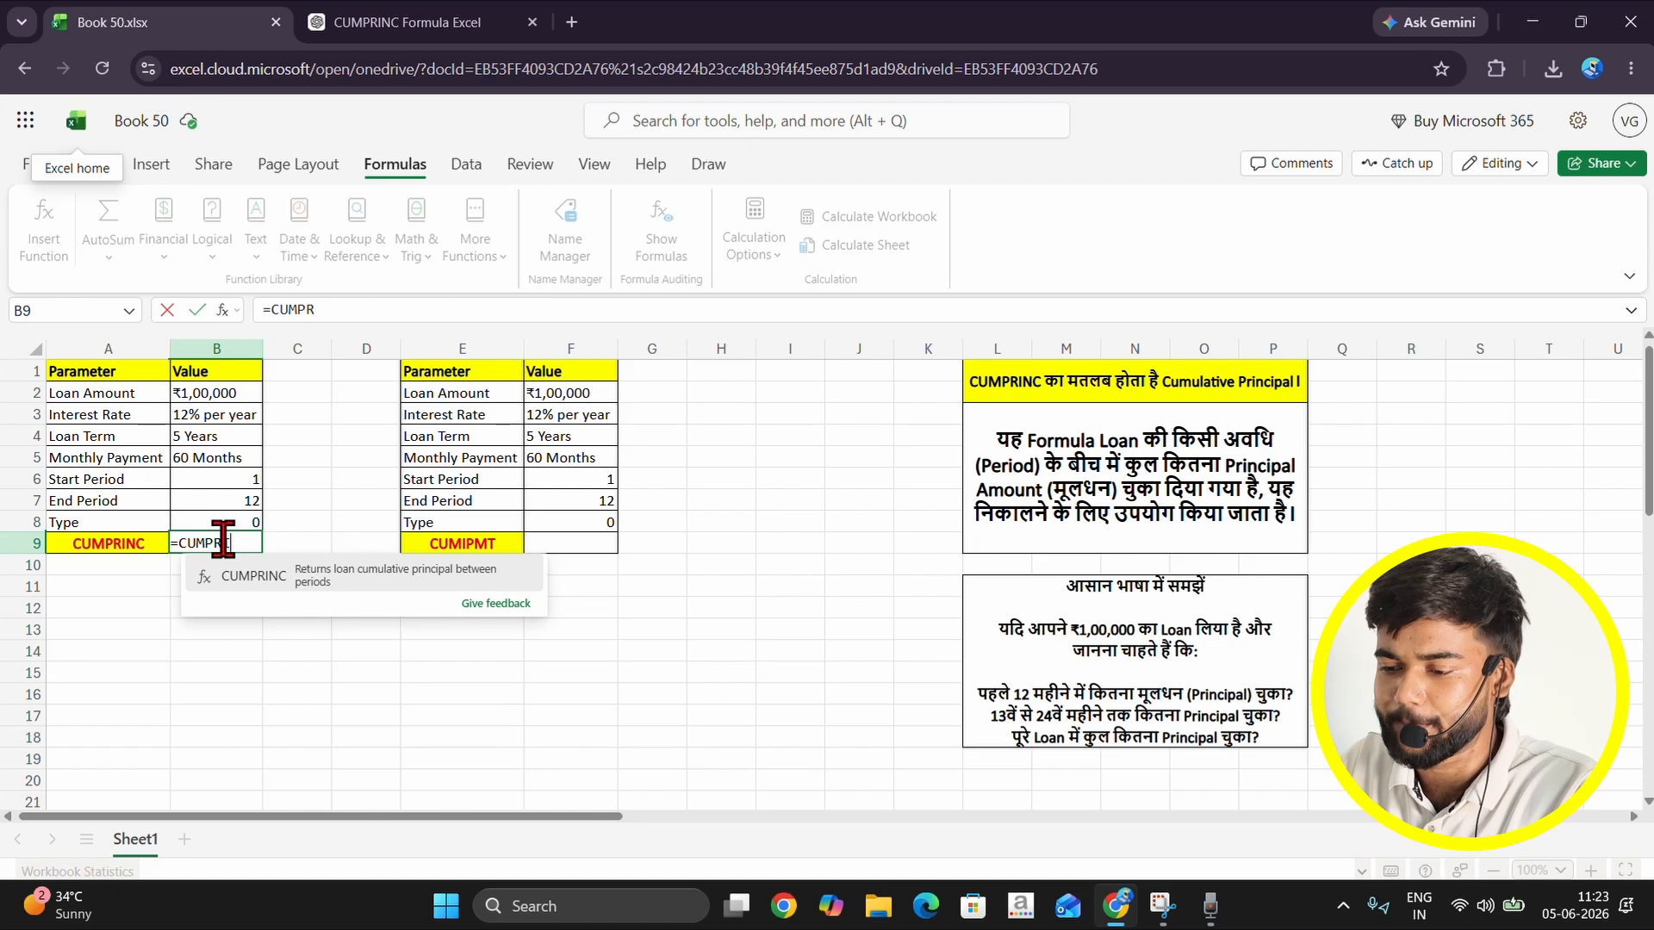
type("INC")
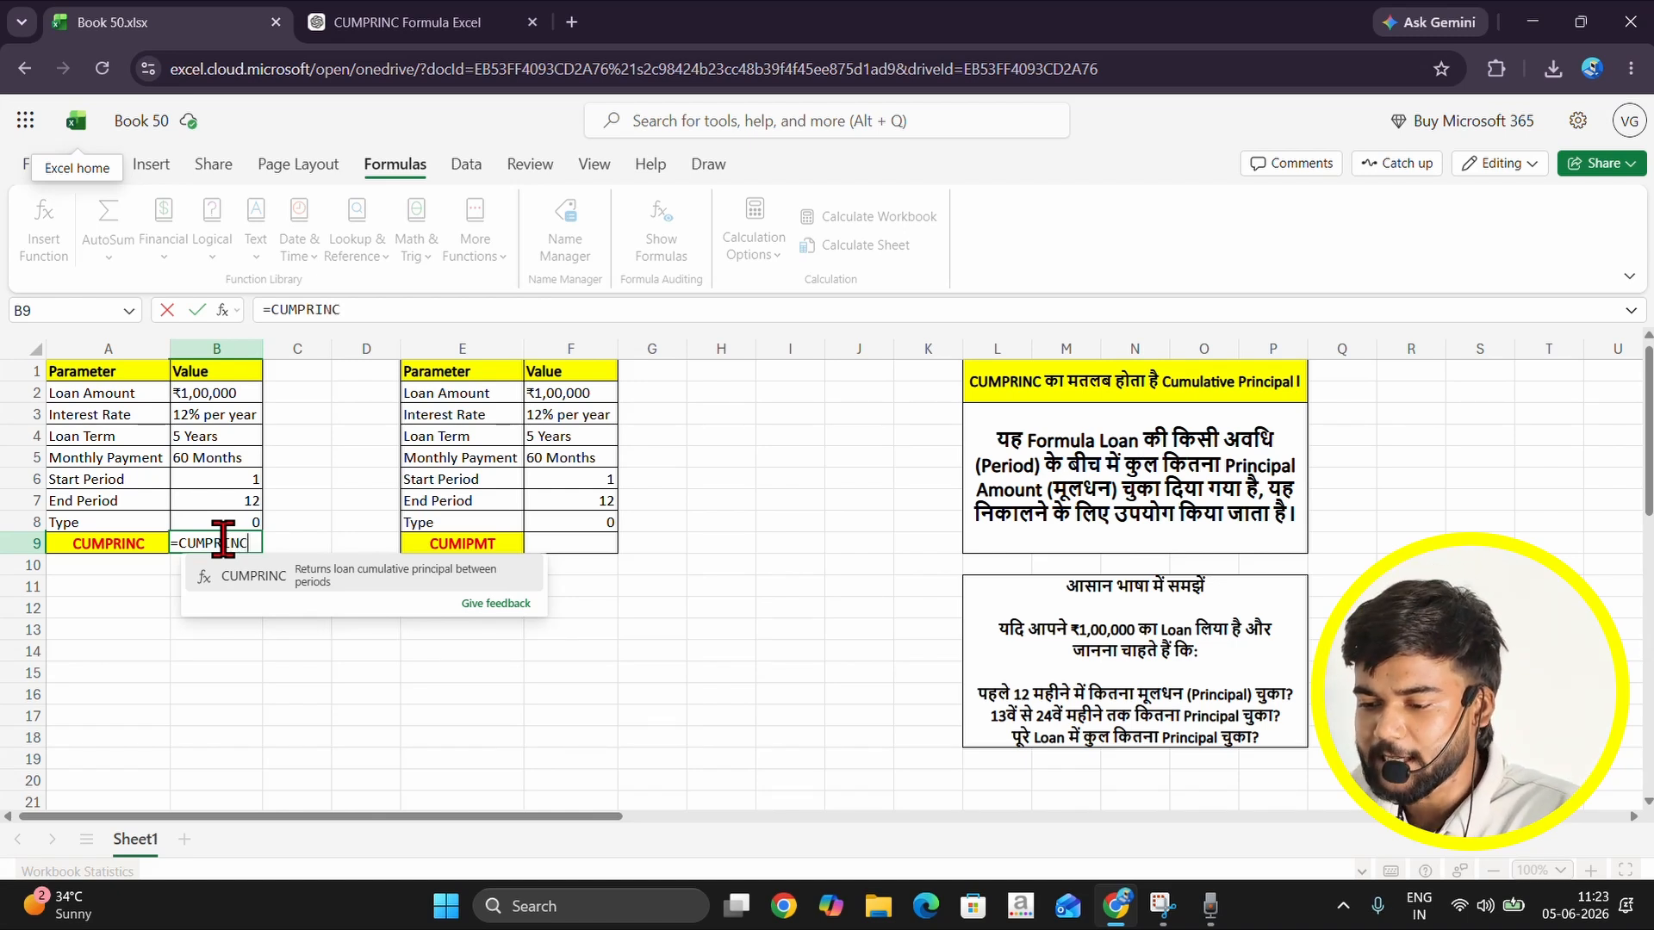
type("(")
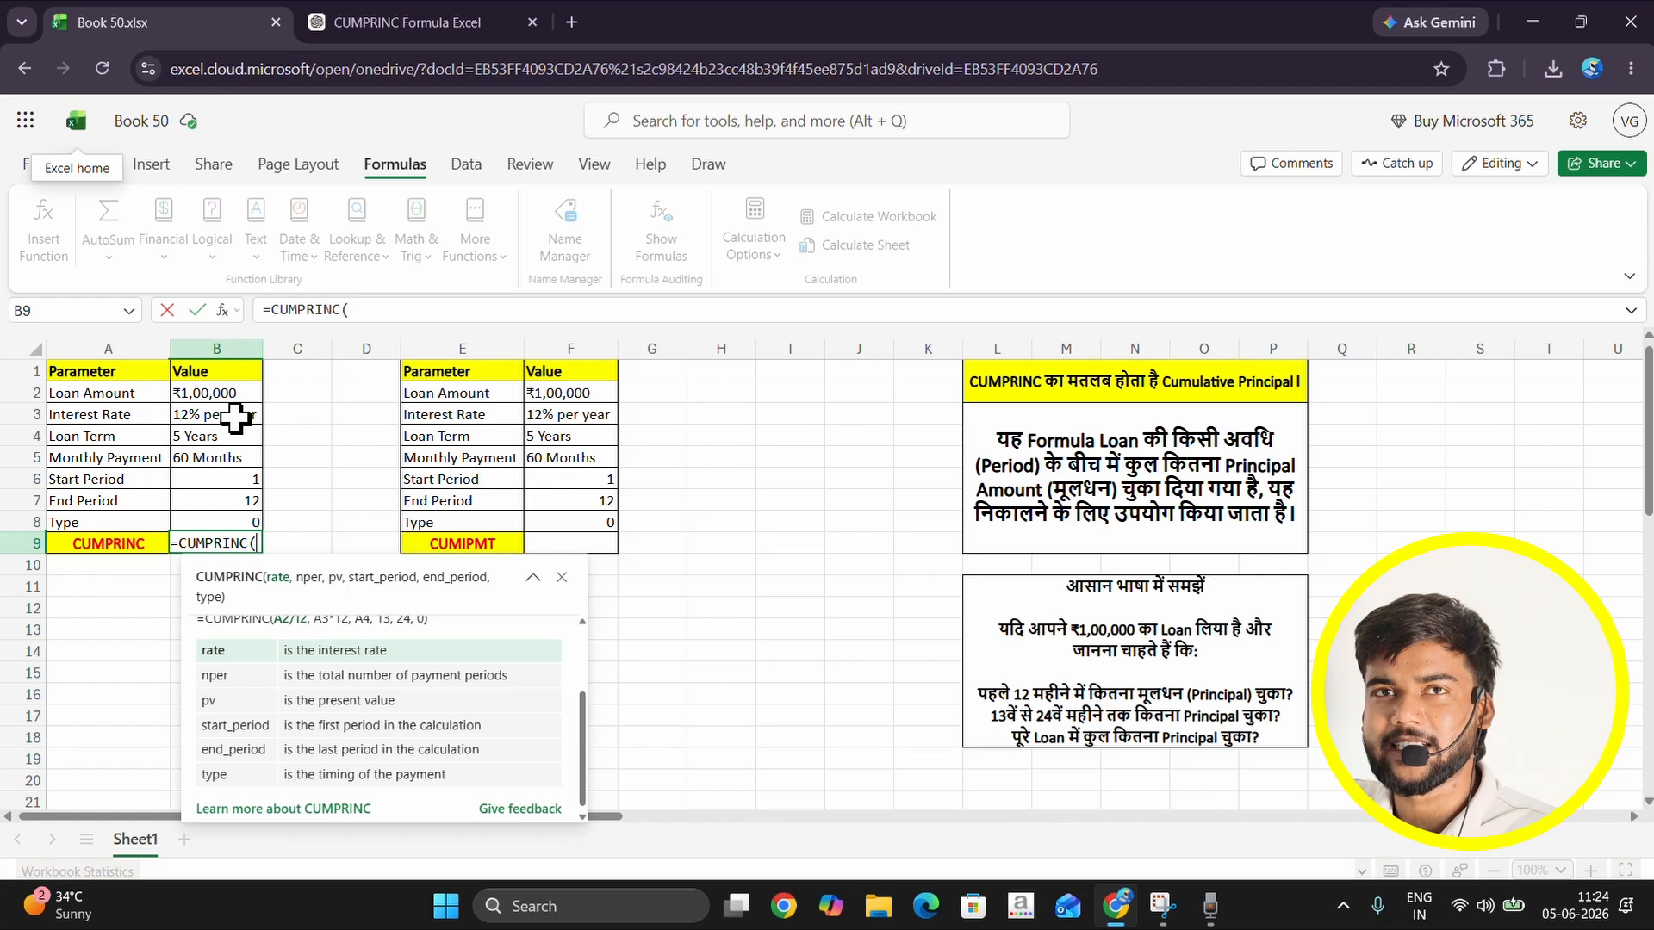
type("12")
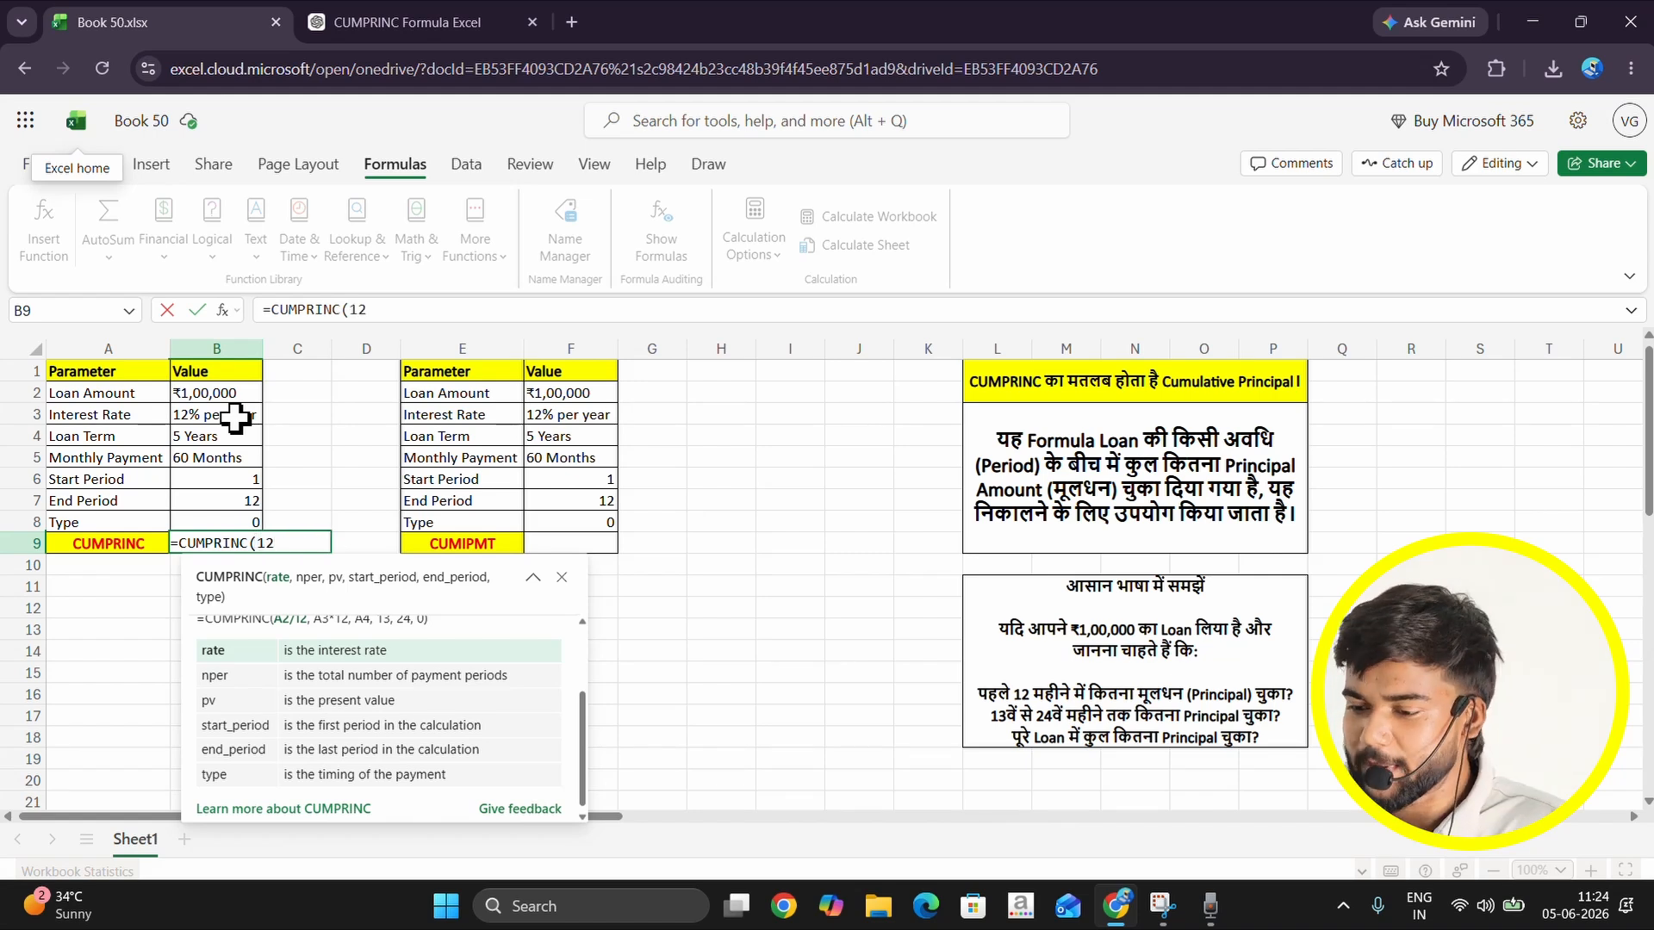
type("%/12")
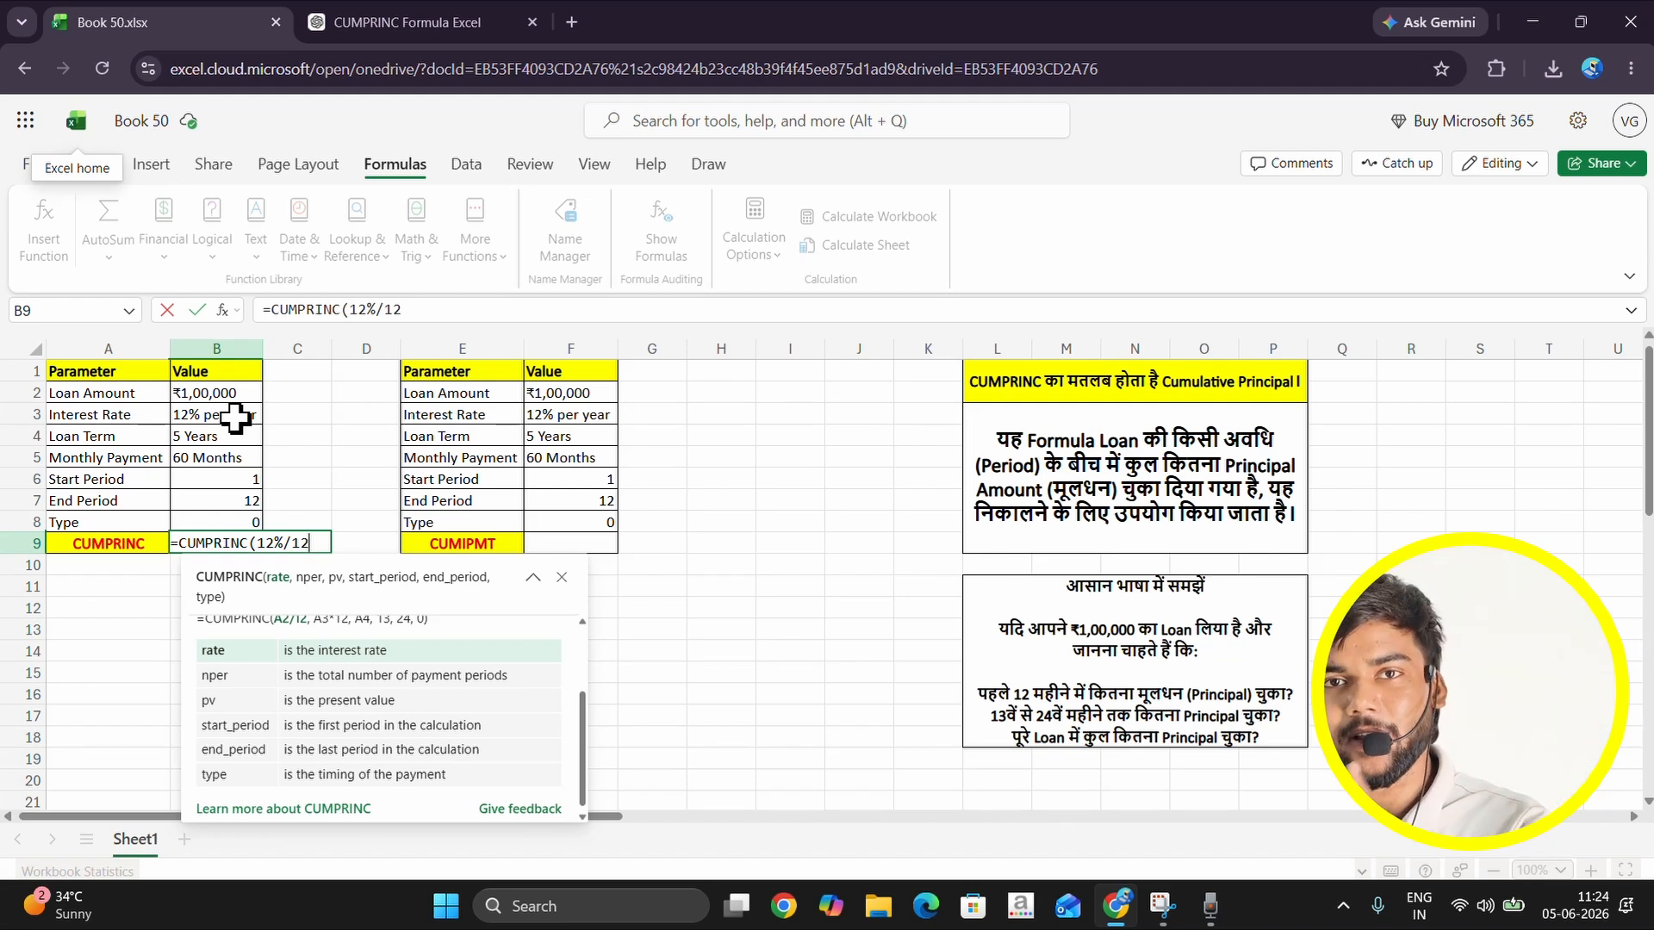
Step: Add 60 as the number of payment periods and 100000 as the present value to the CUMPRINC formula
type(",")
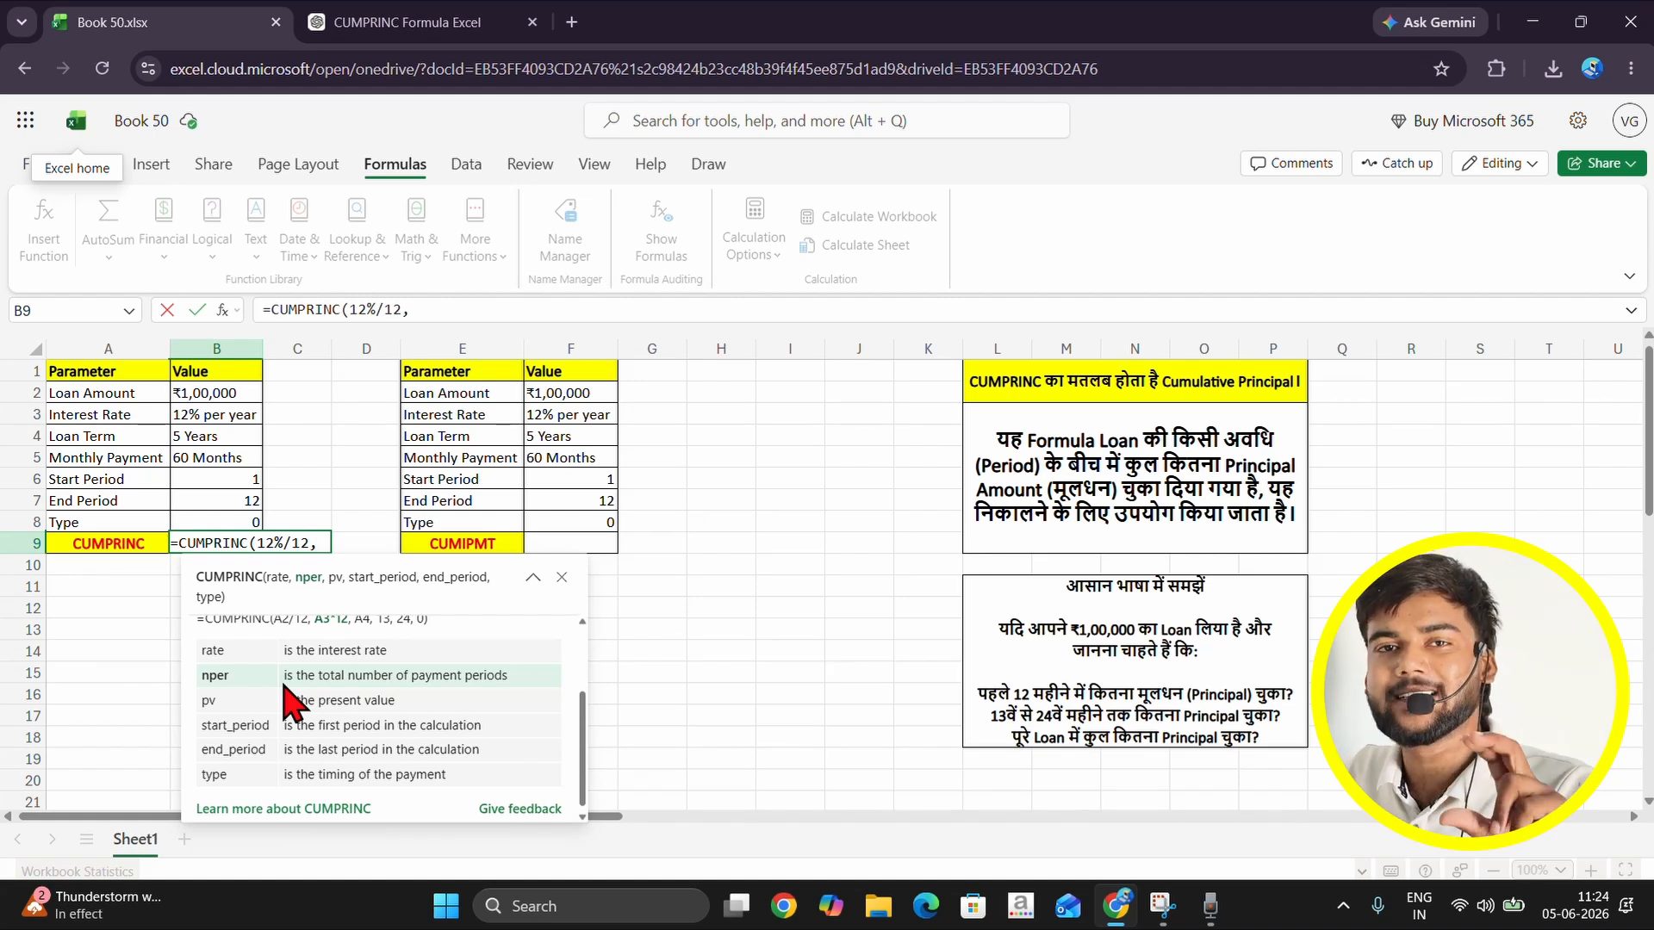
type("60")
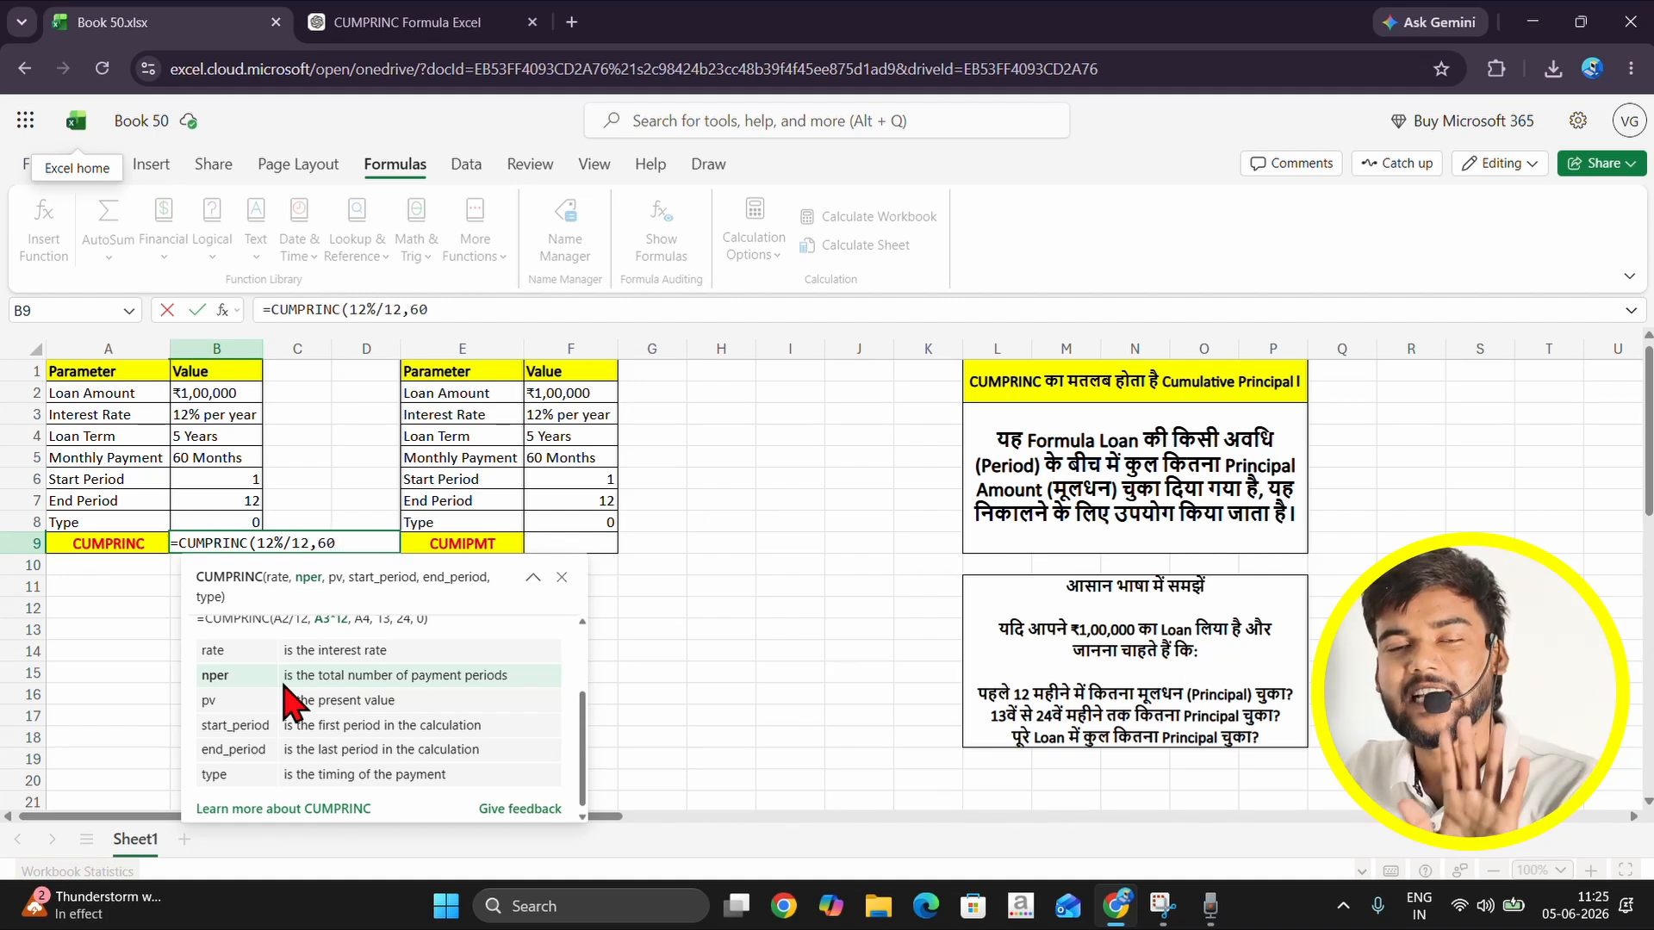
type(",")
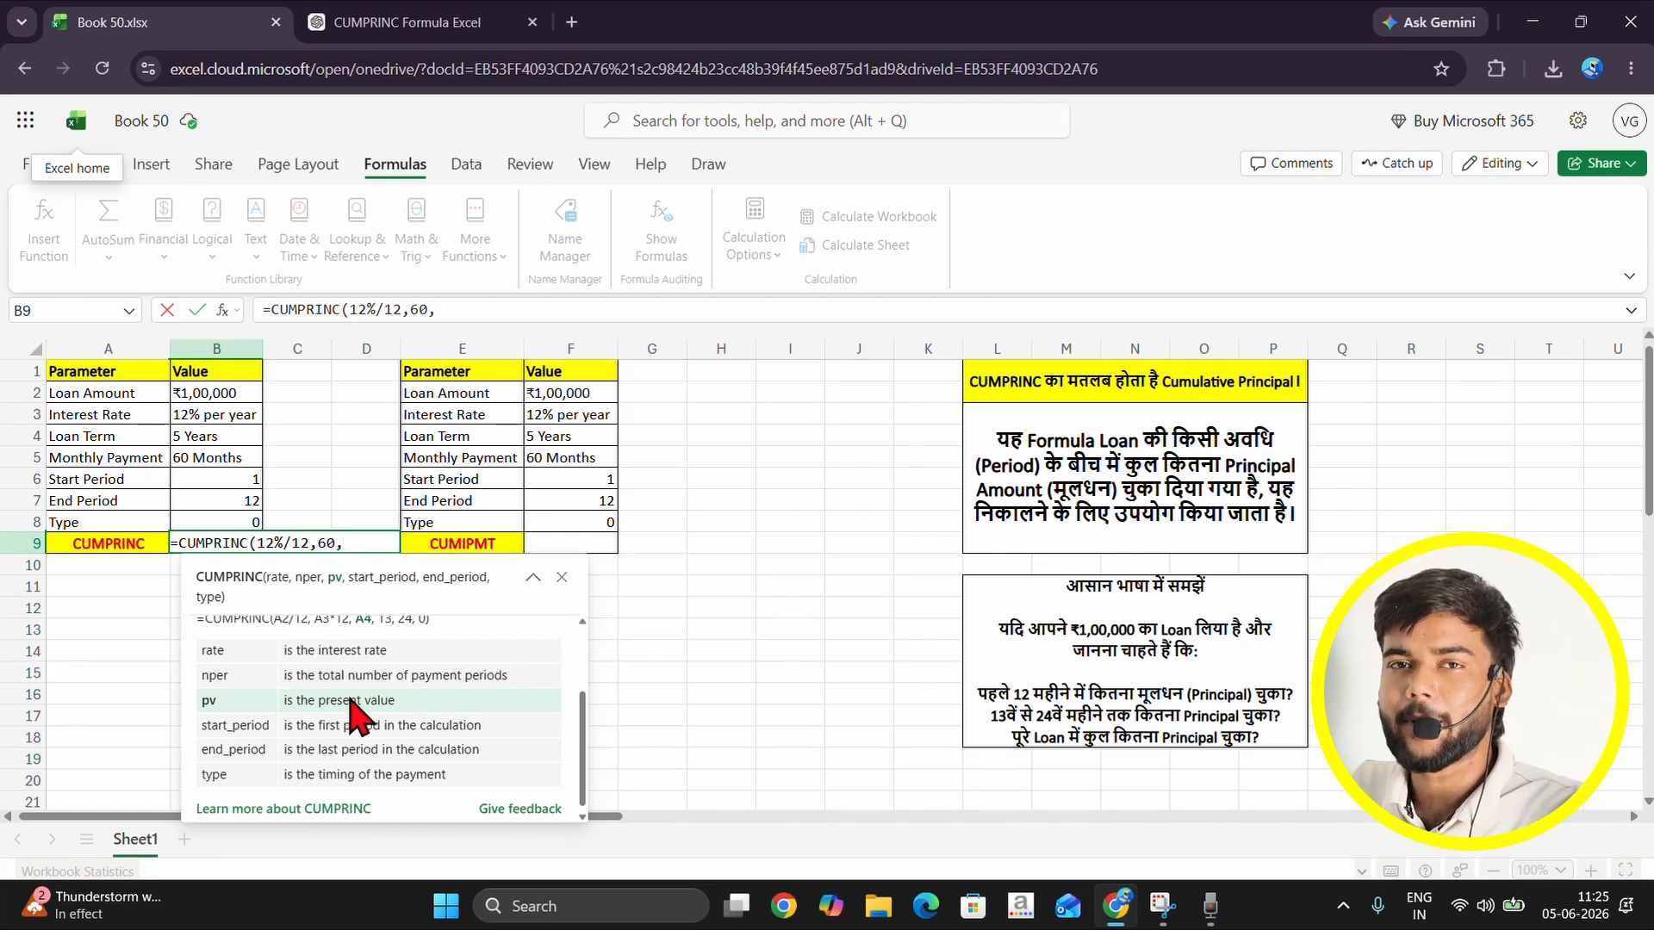
type("10000")
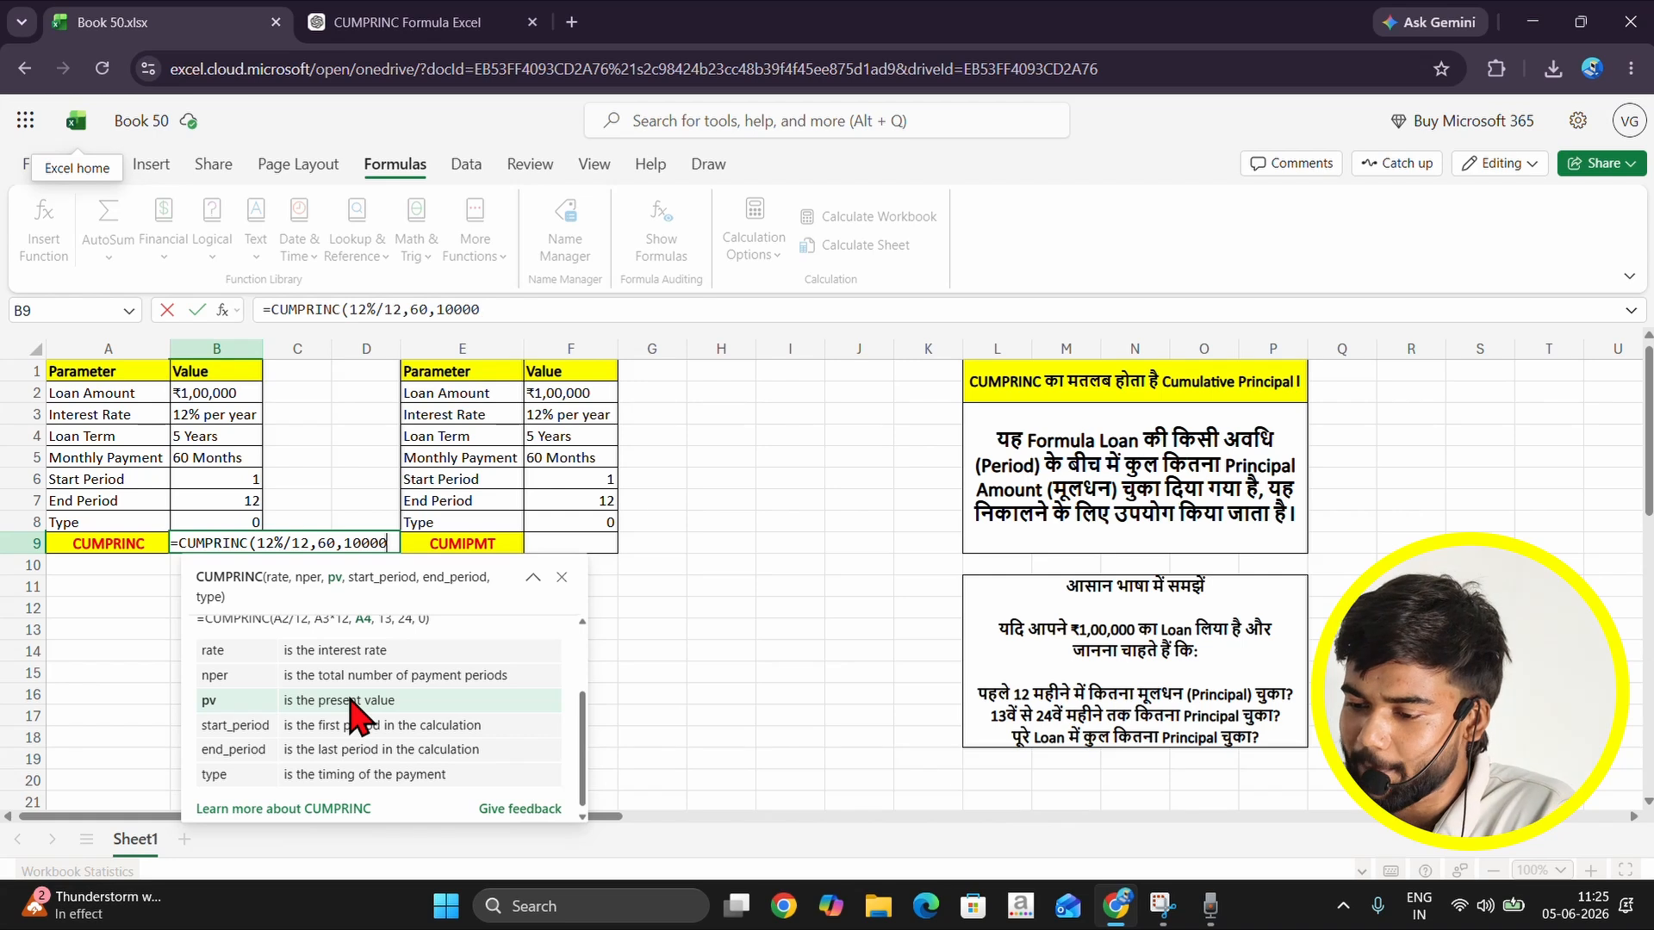
type("0,")
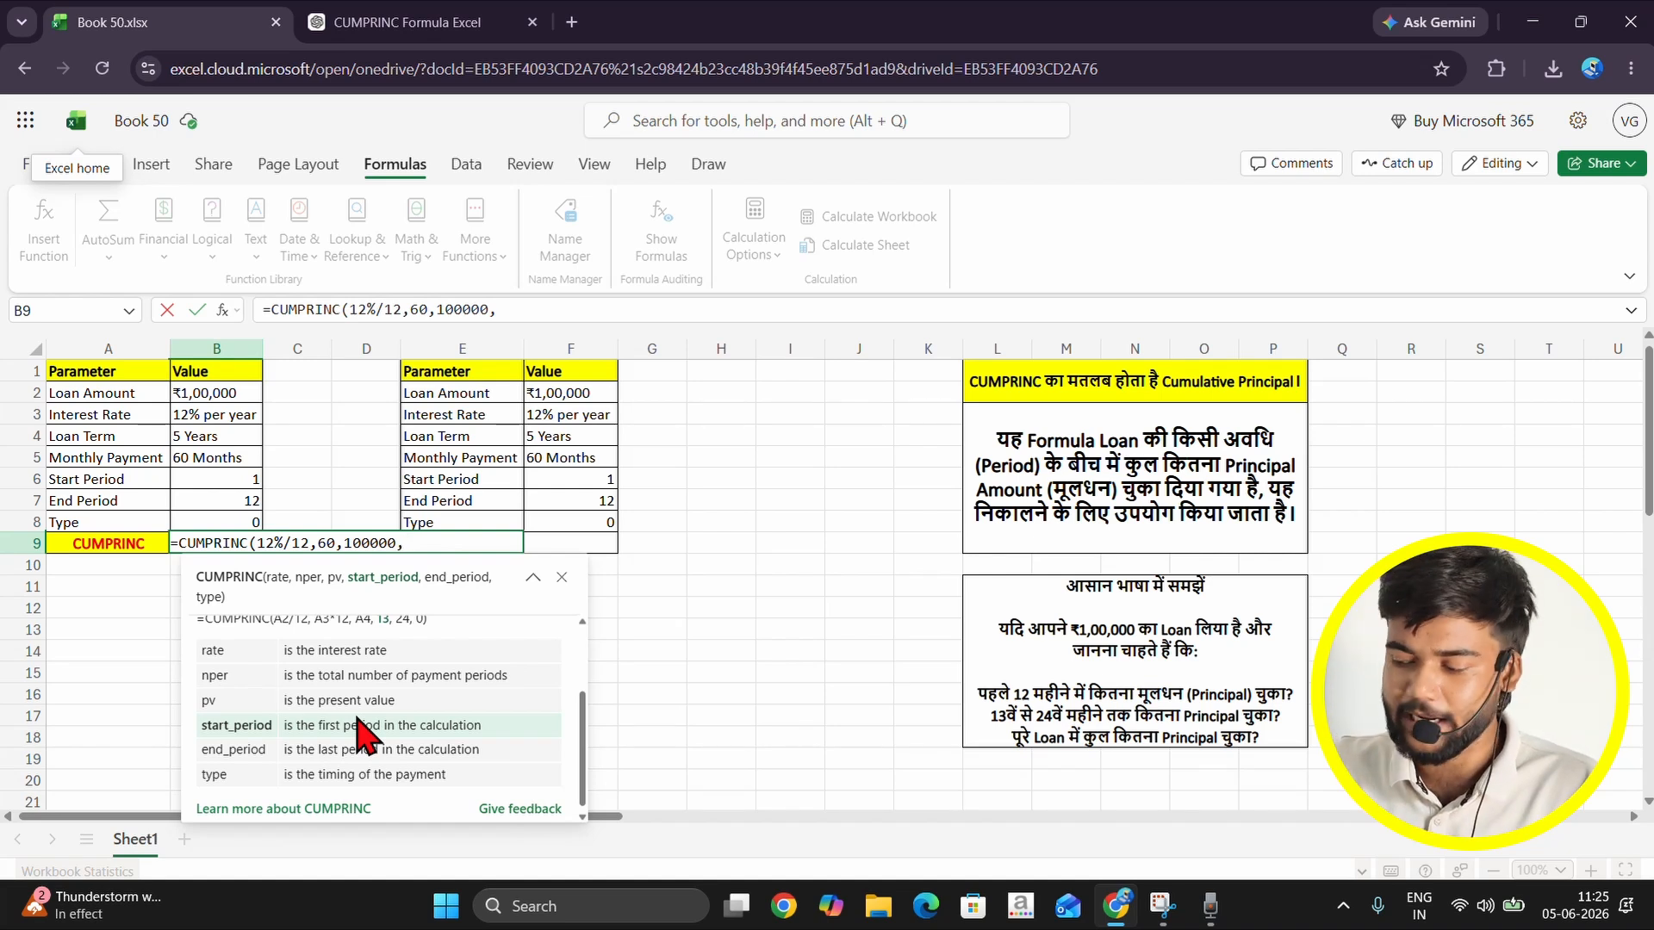
Step: Complete the CUMPRINC formula with start period 1, end period 12 and payment type 0, and enter it
type("1,")
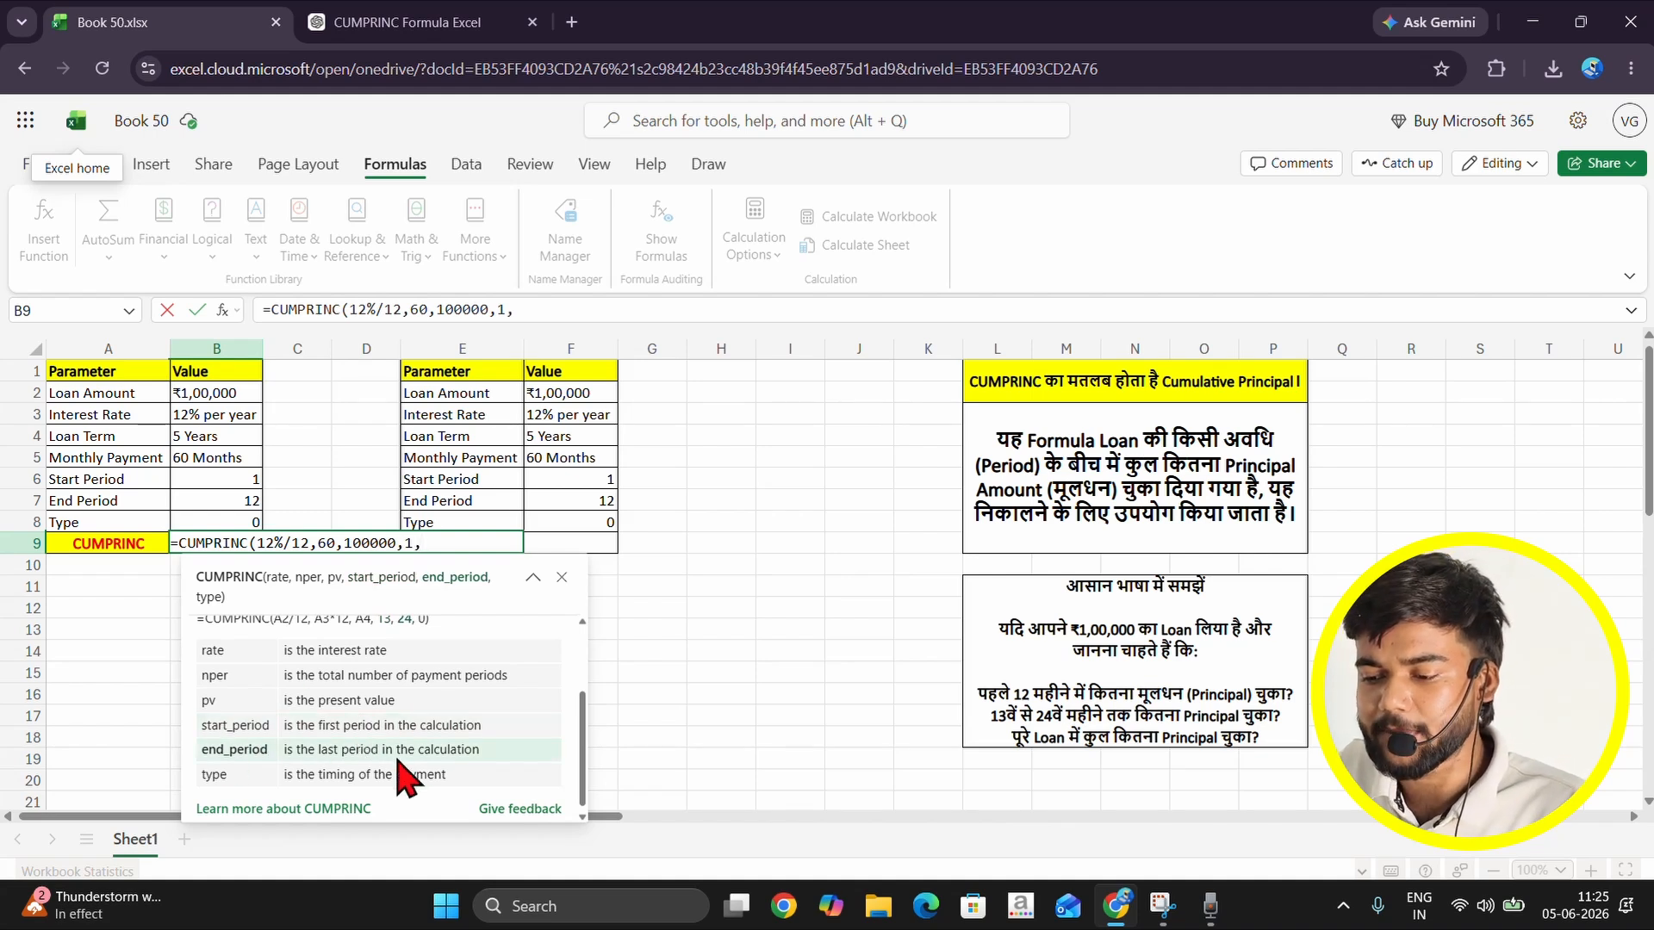
type("12")
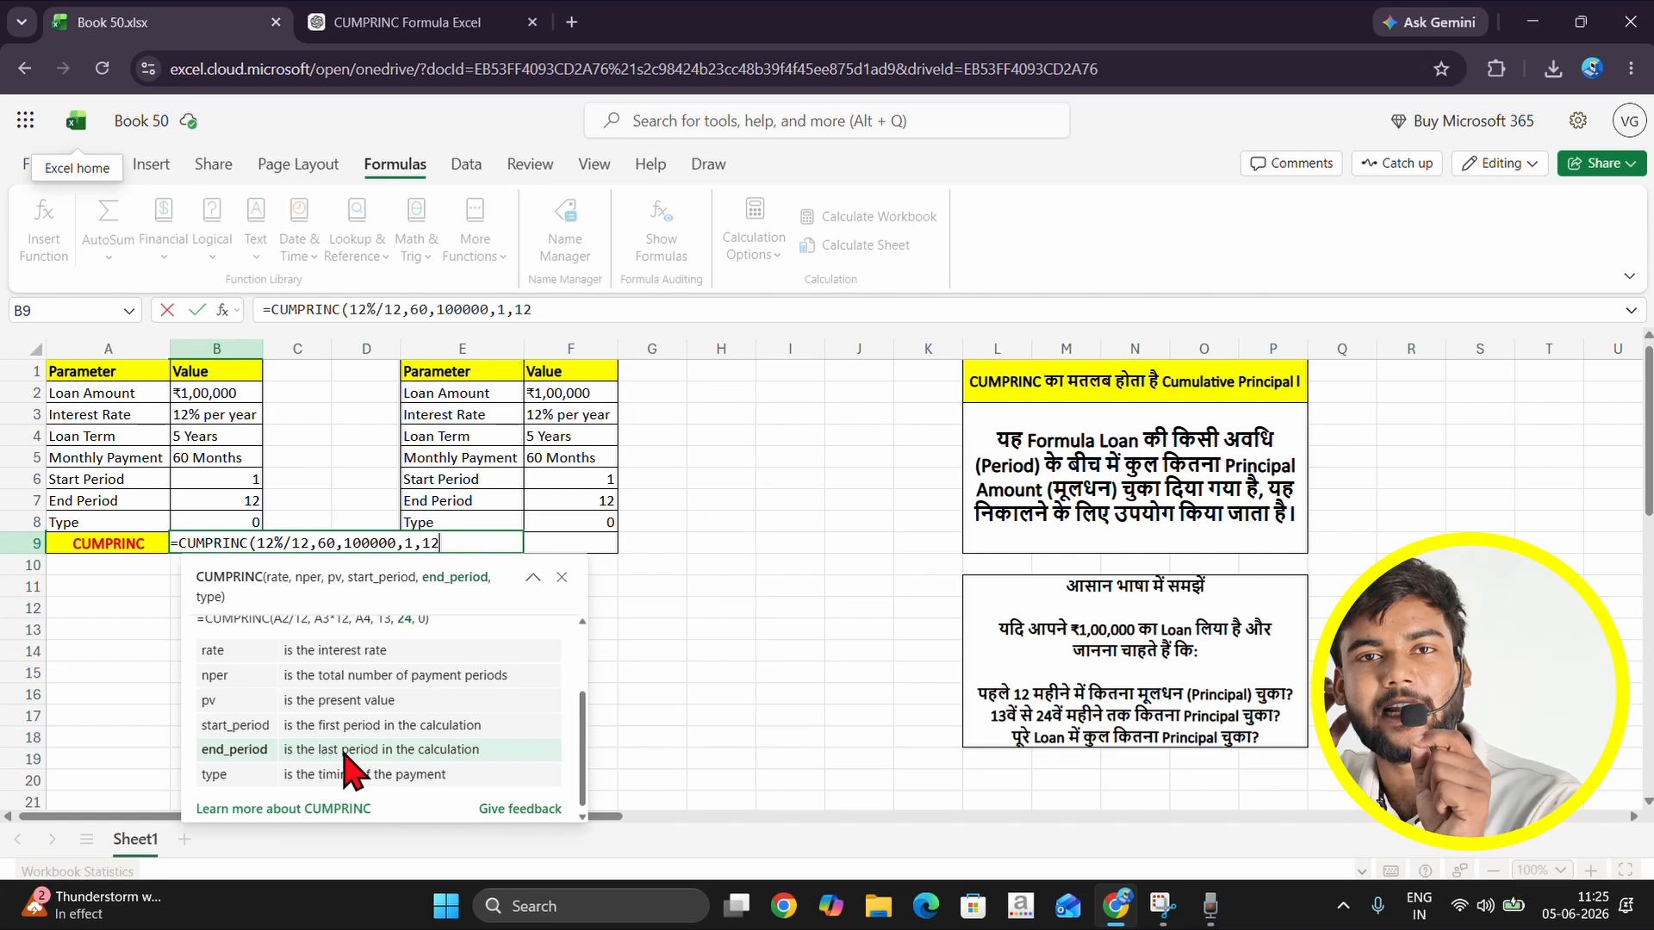
type(",")
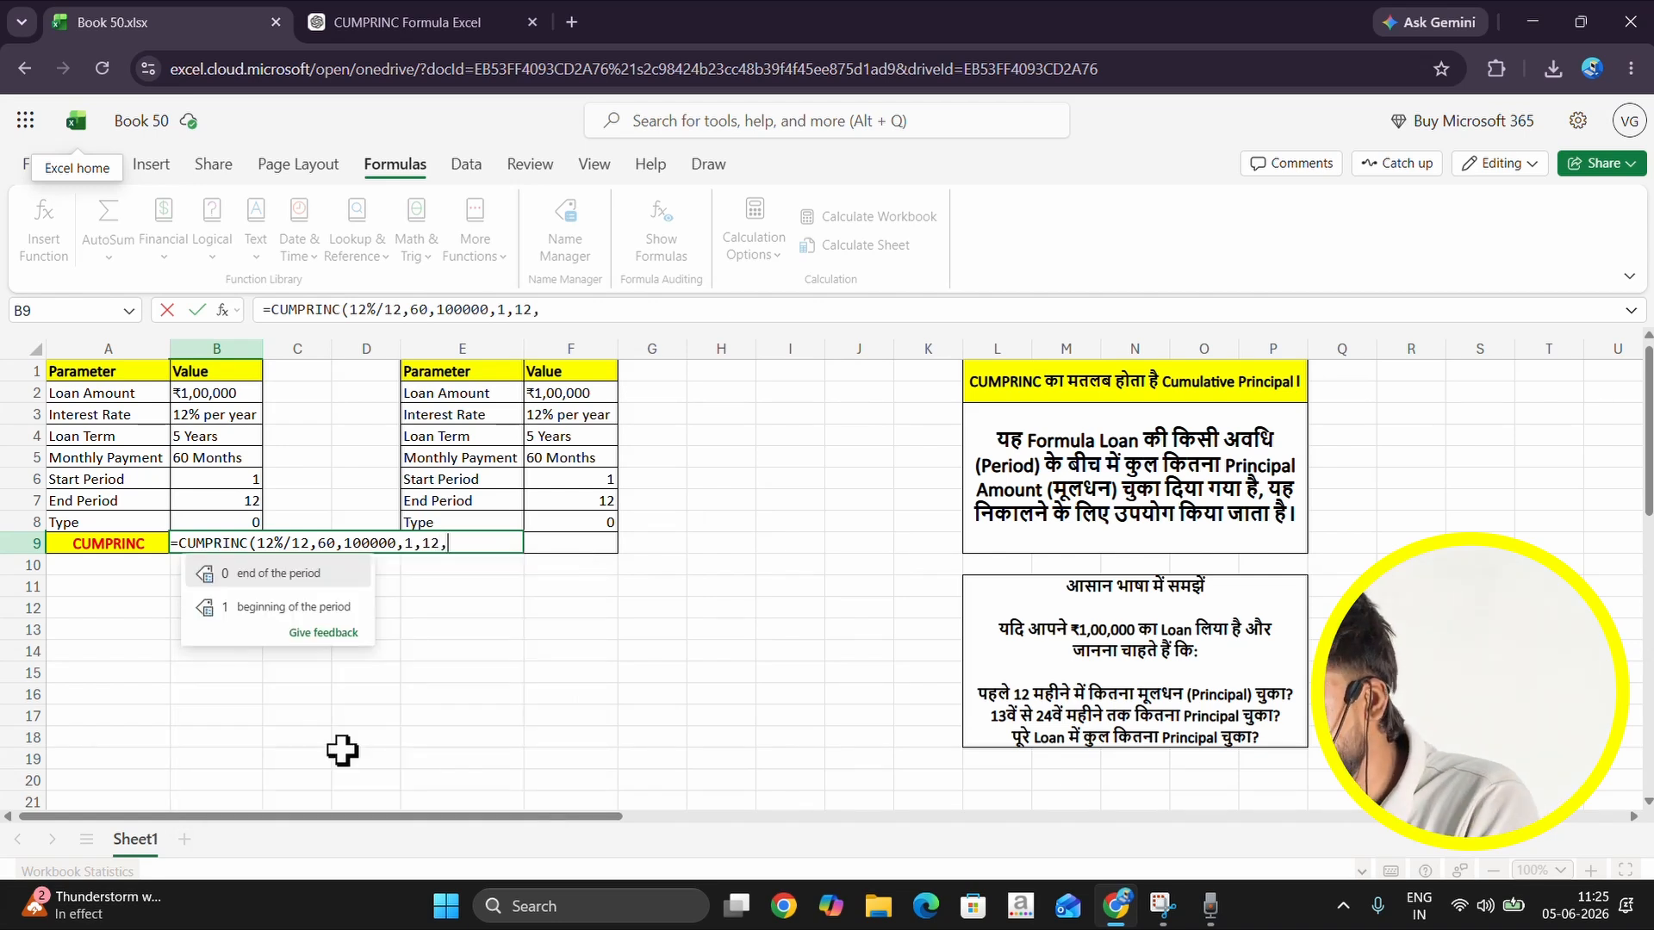
left_click(301, 608)
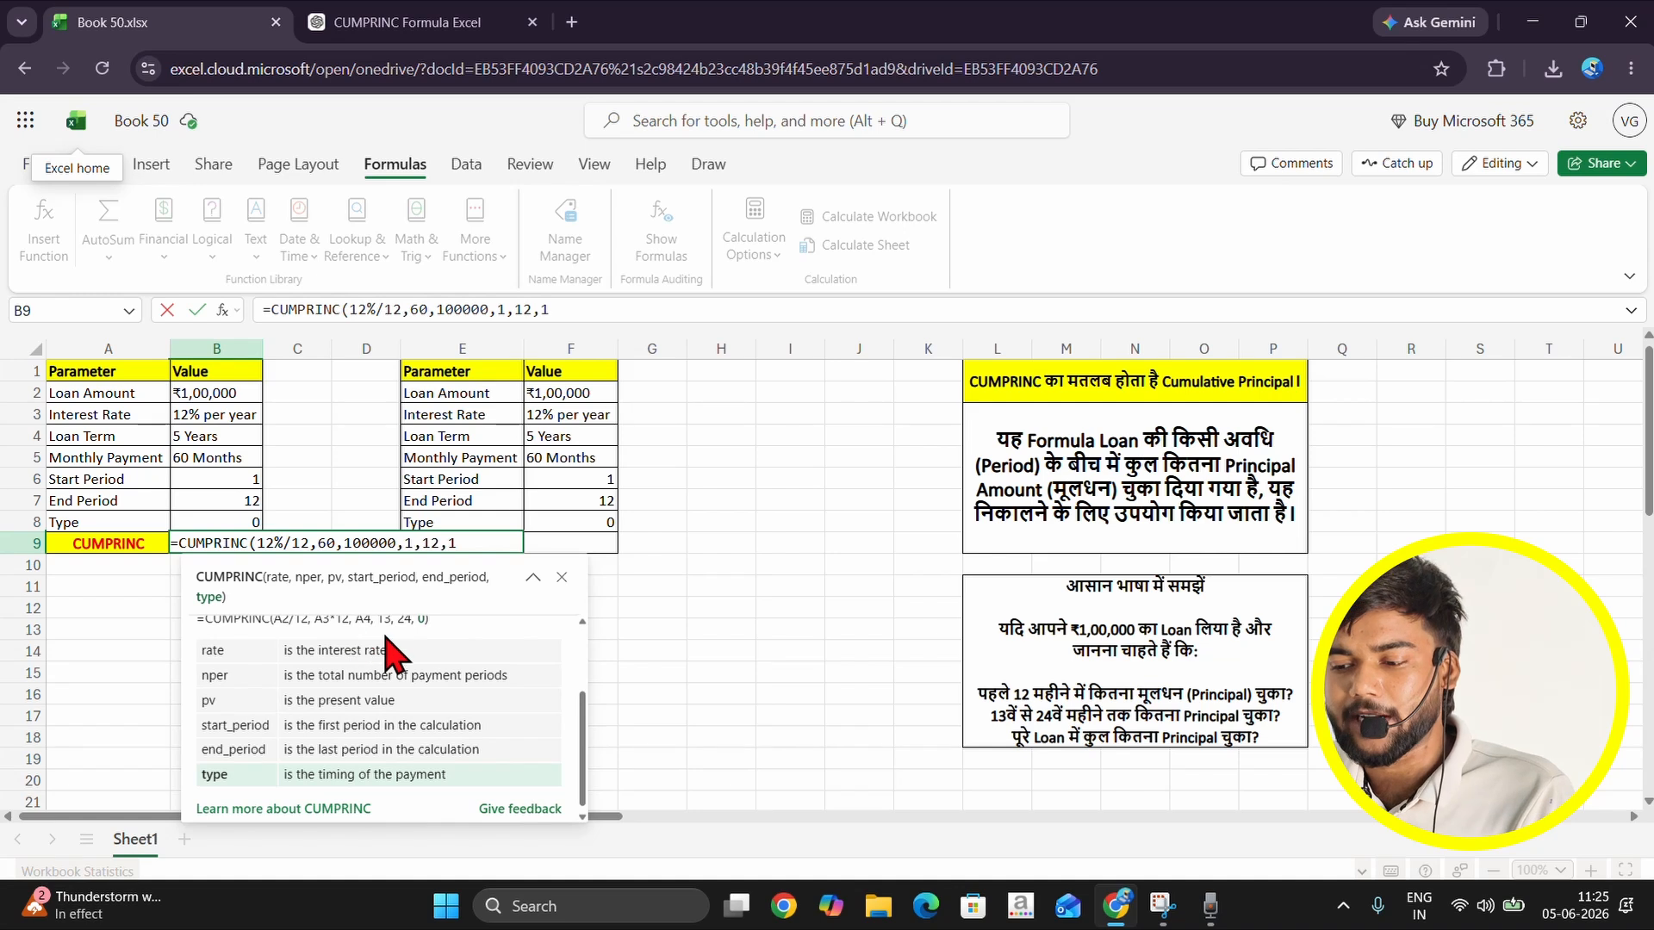
key("BackSpace")
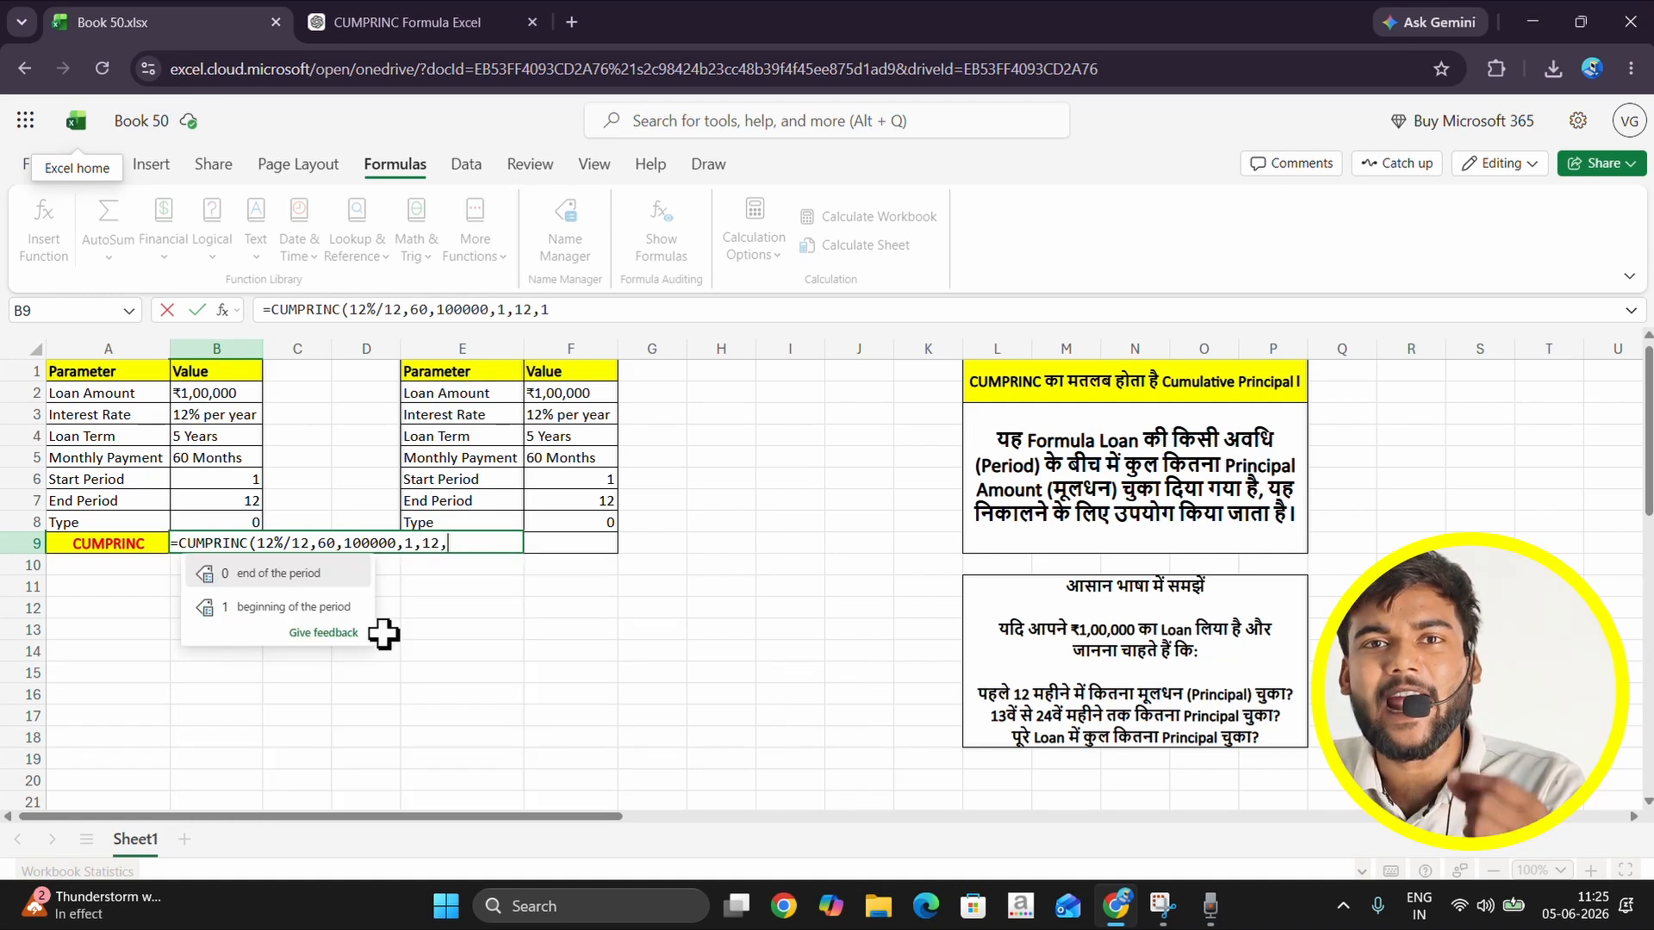
type("0")
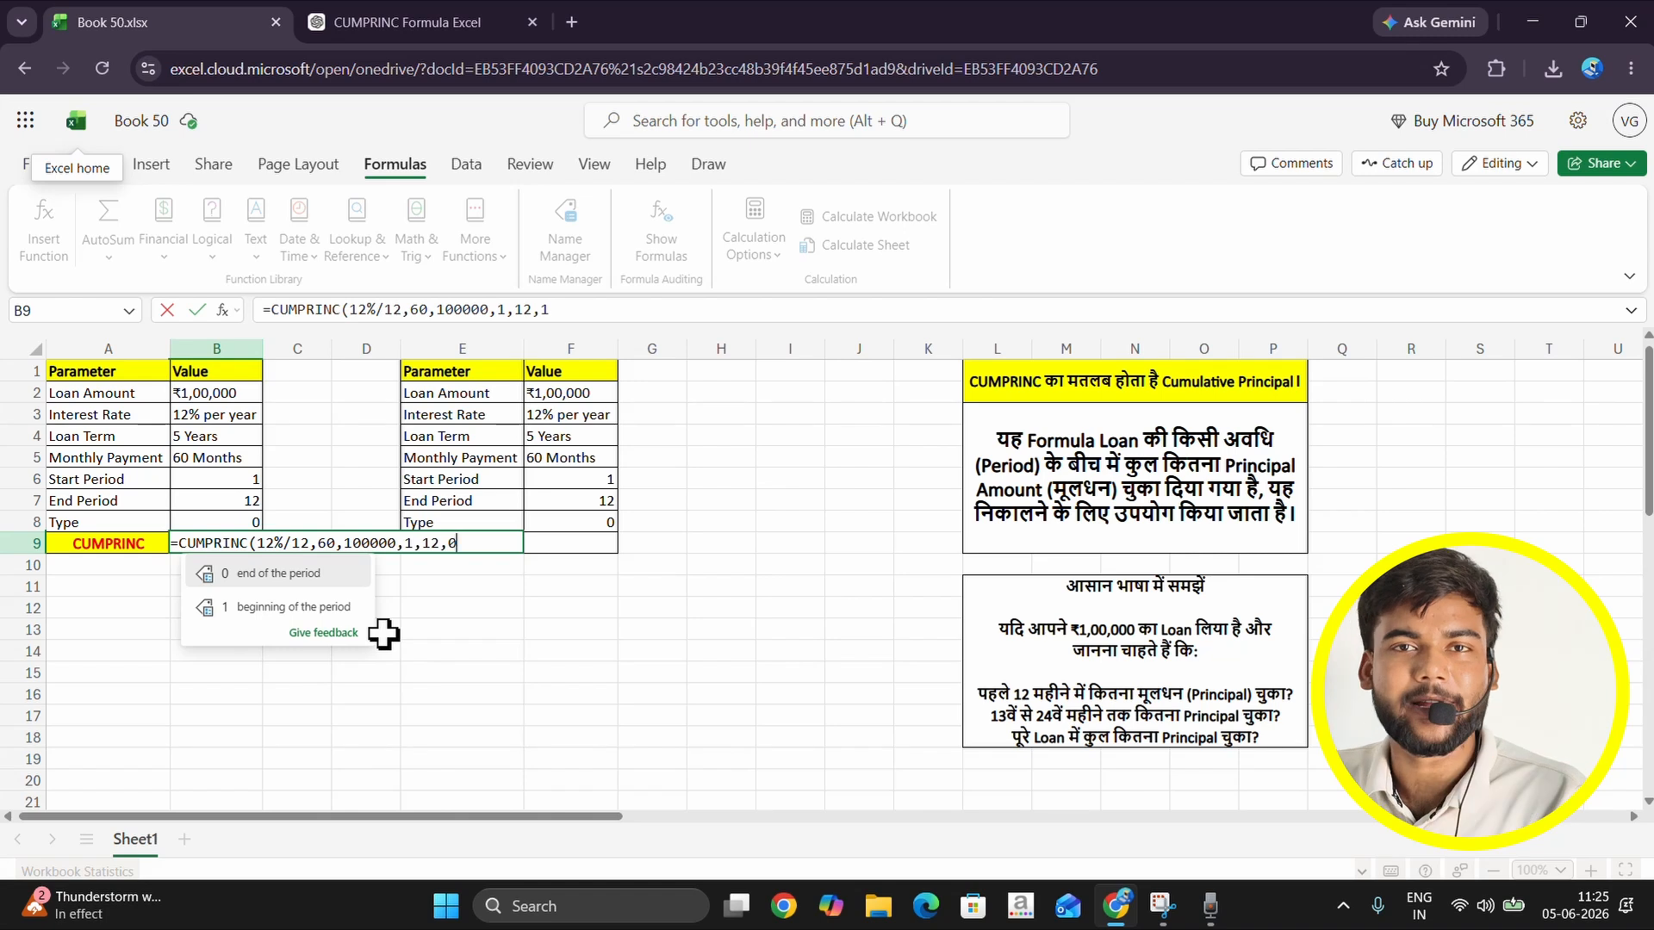
type(")")
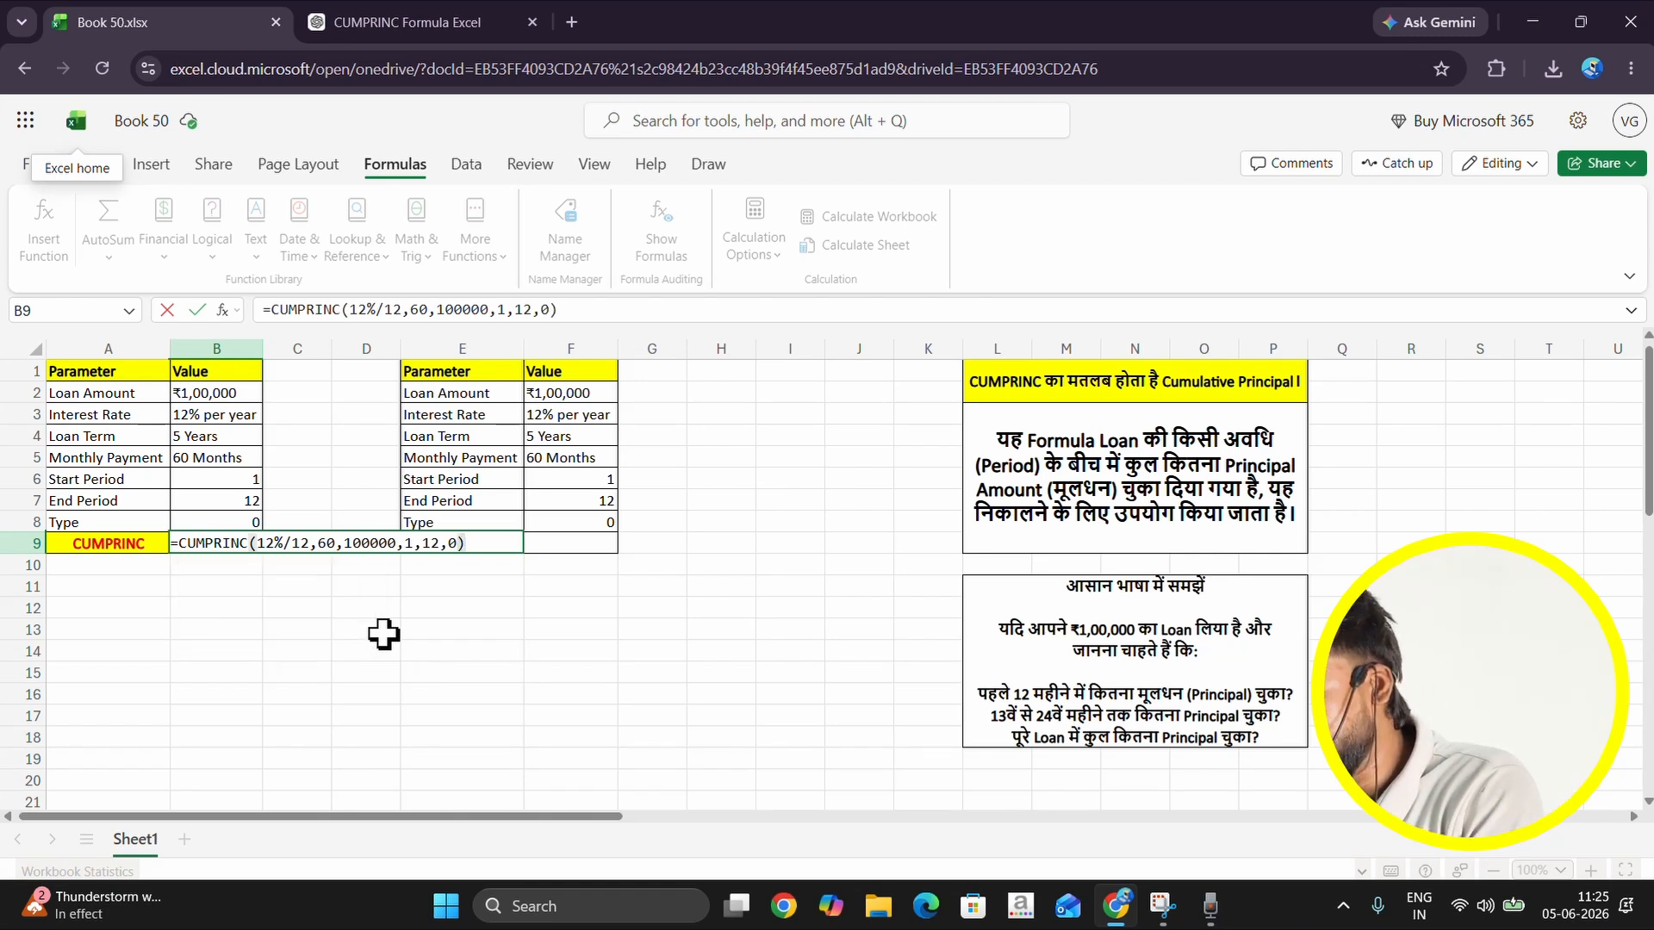
key("Return")
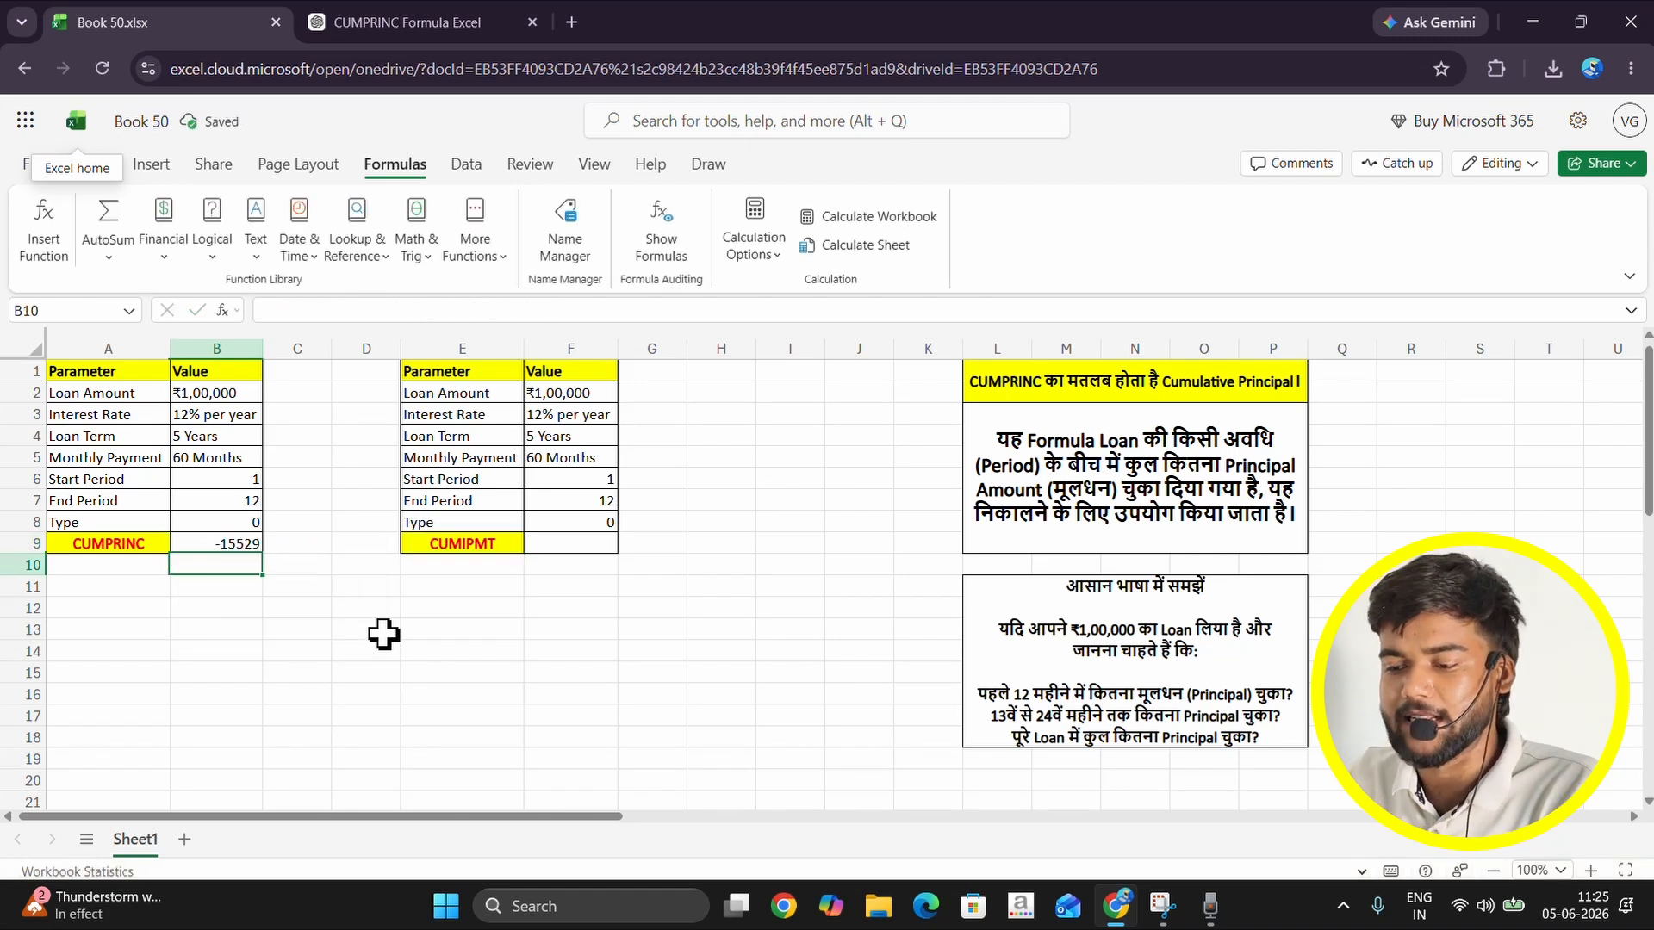
Step: Put a minus sign before CUMPRINC in the B9 formula, making it =-CUMPRINC(12%/12,60,100000,1,12,0)
left_click(219, 534)
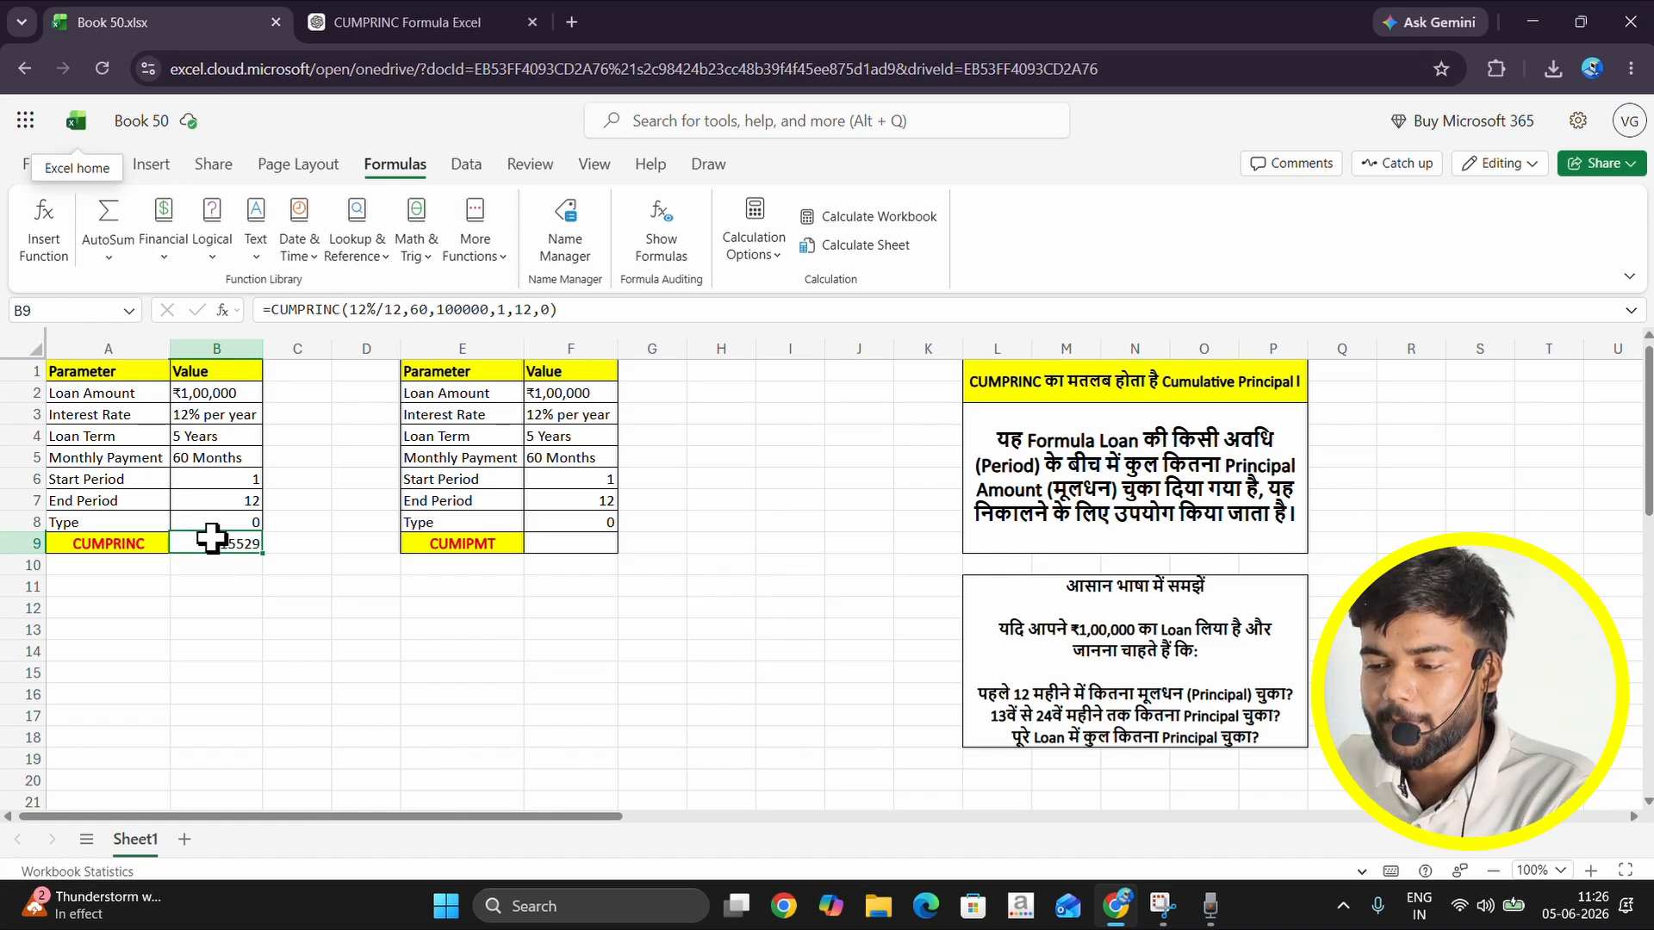
double_click(211, 539)
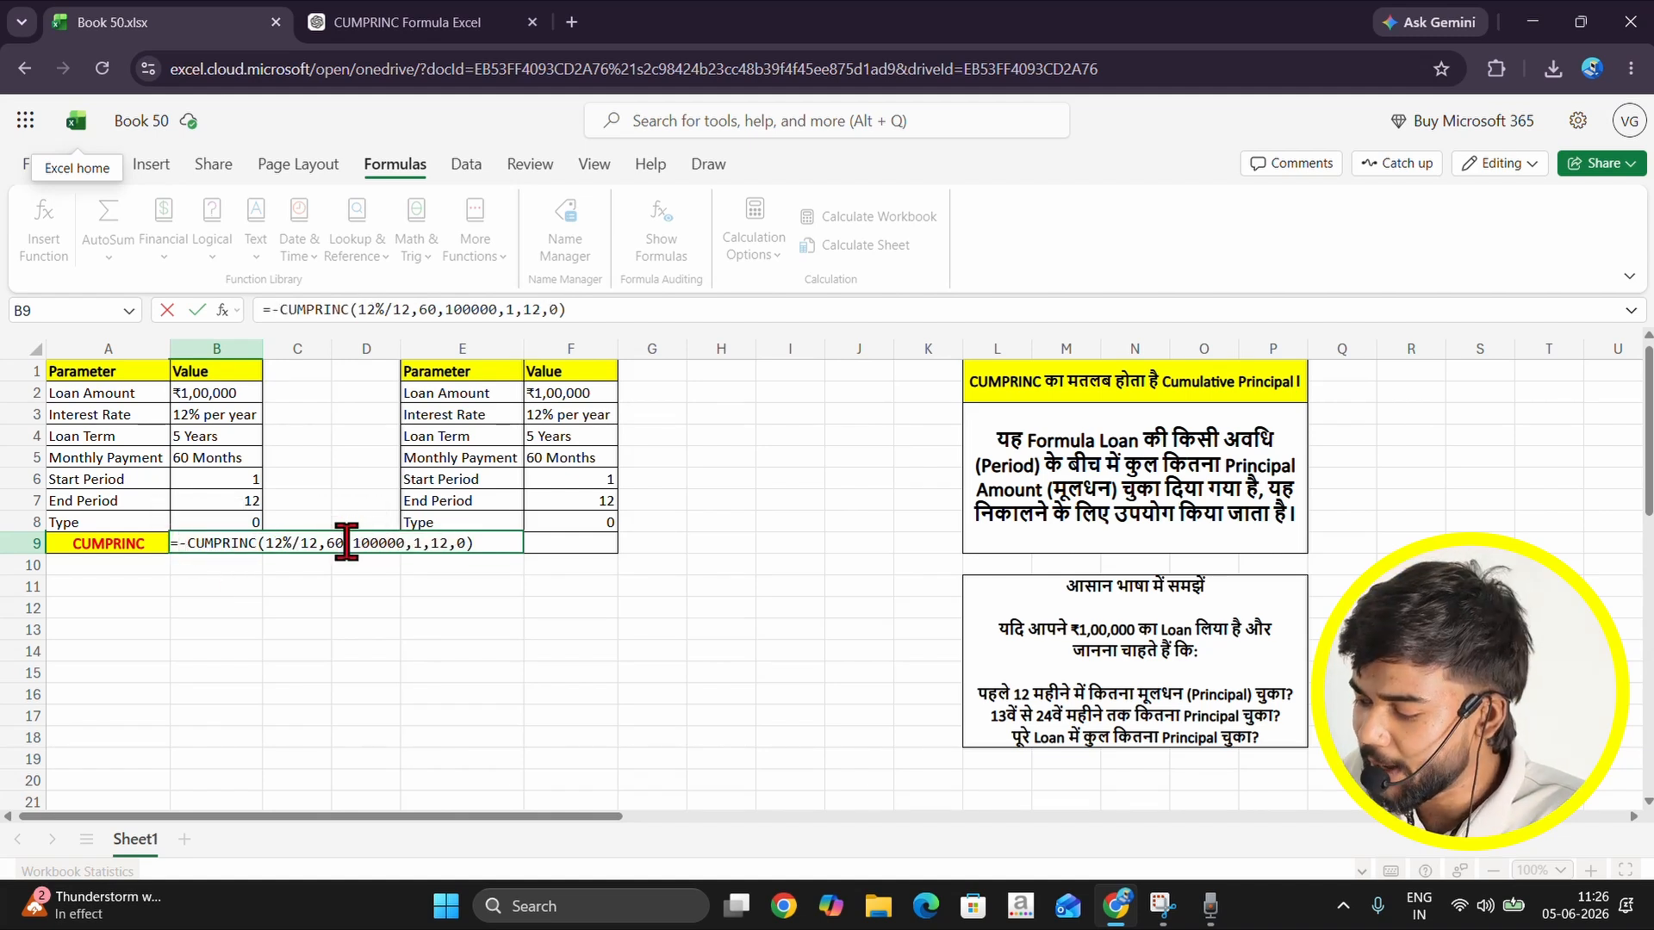
key("Return")
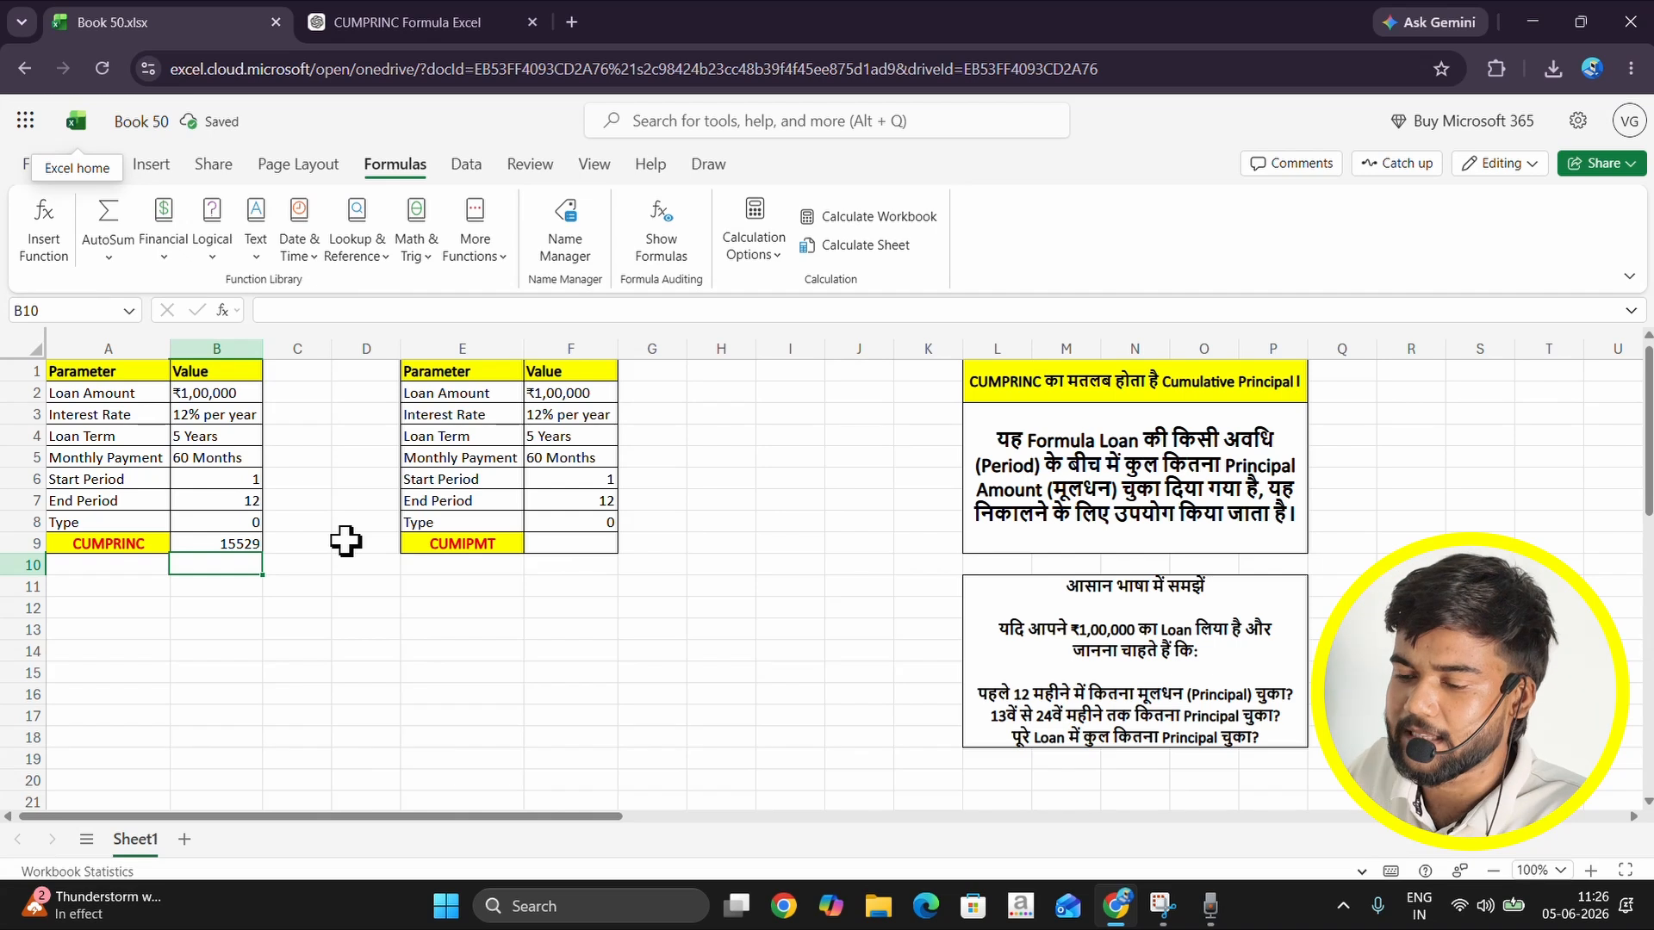
left_click(217, 543)
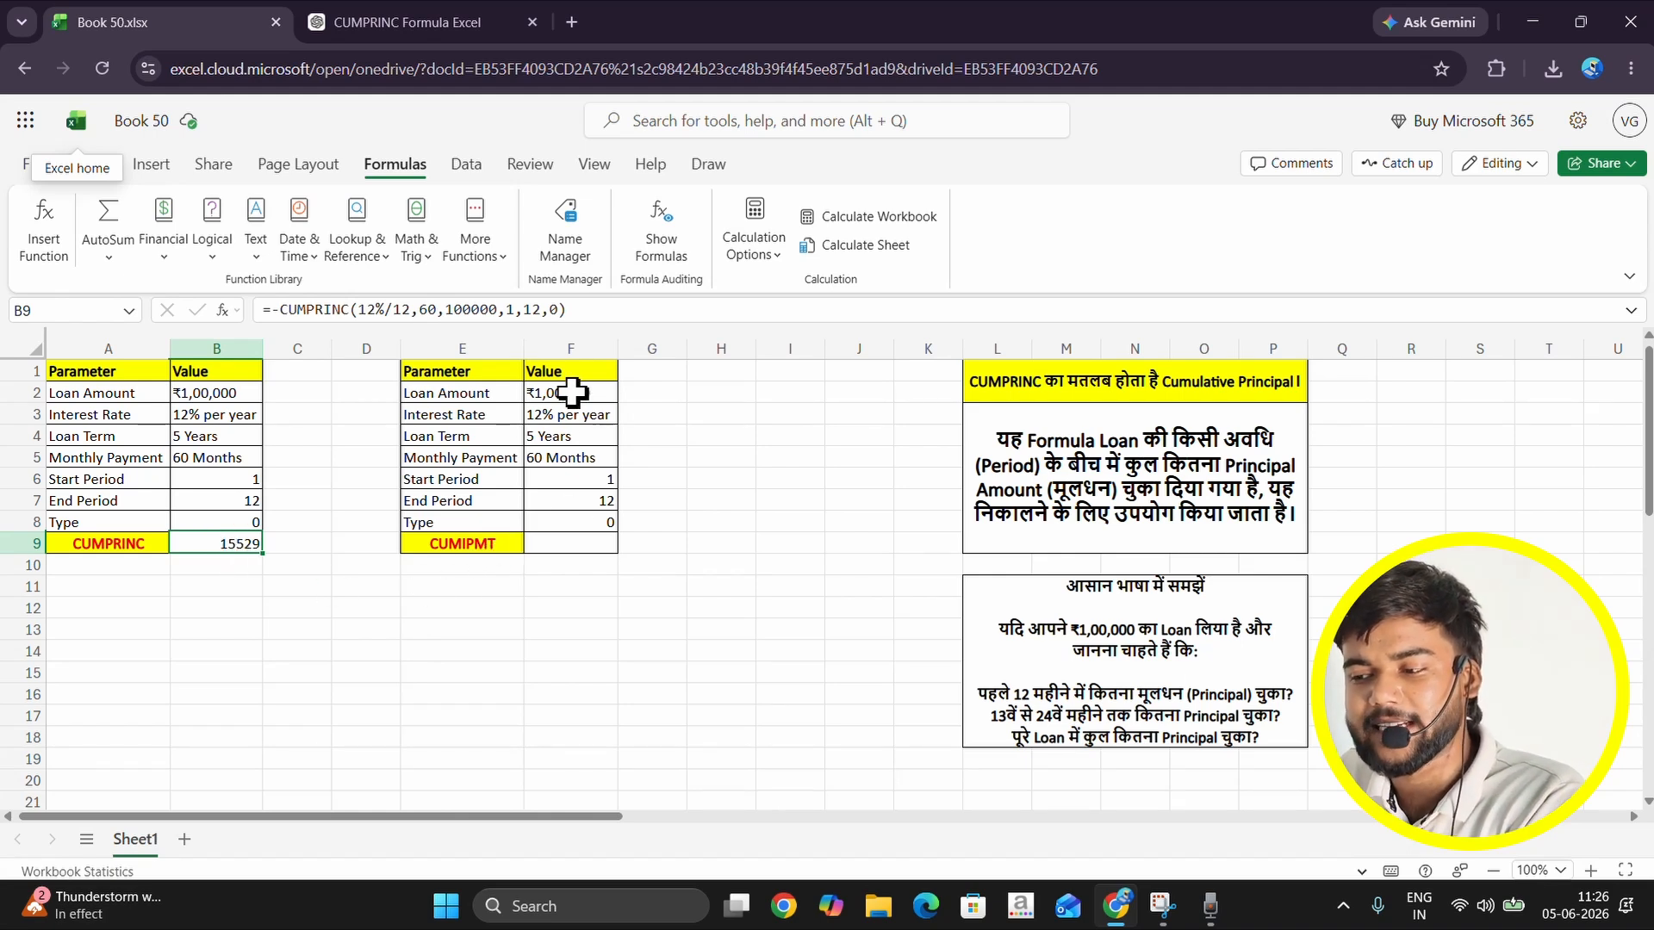
Step: Begin a CUMIPMT formula in cell F9 with the monthly rate argument 12%/12
left_click(575, 541)
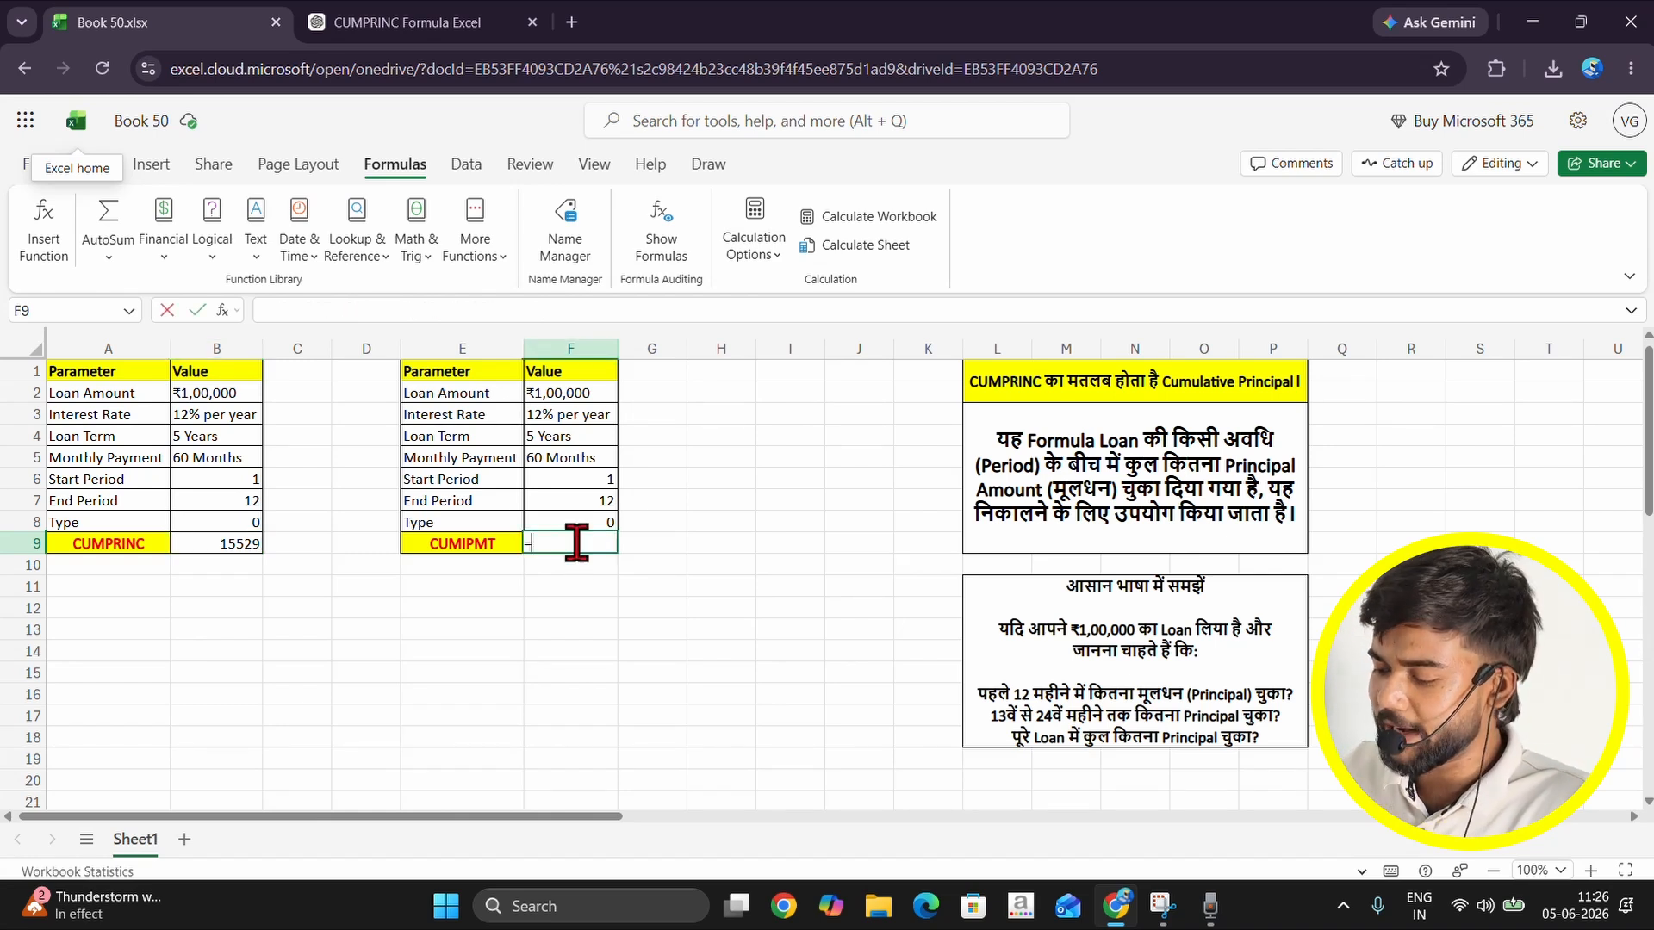
type("=CUM")
type("I")
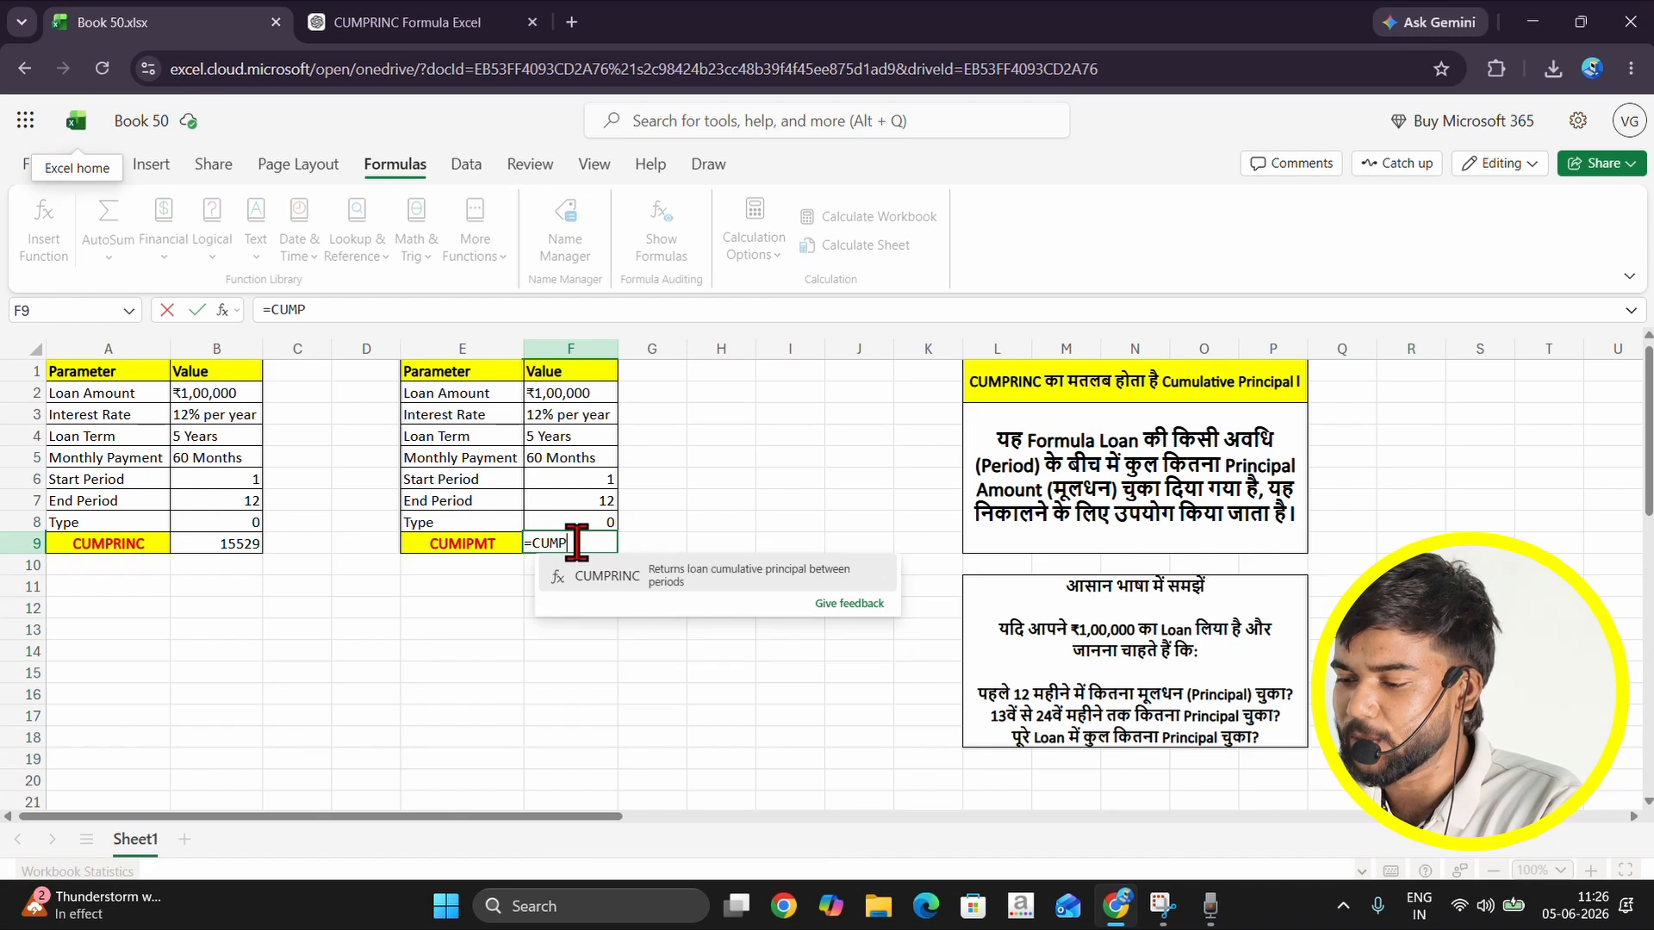
left_click(591, 570)
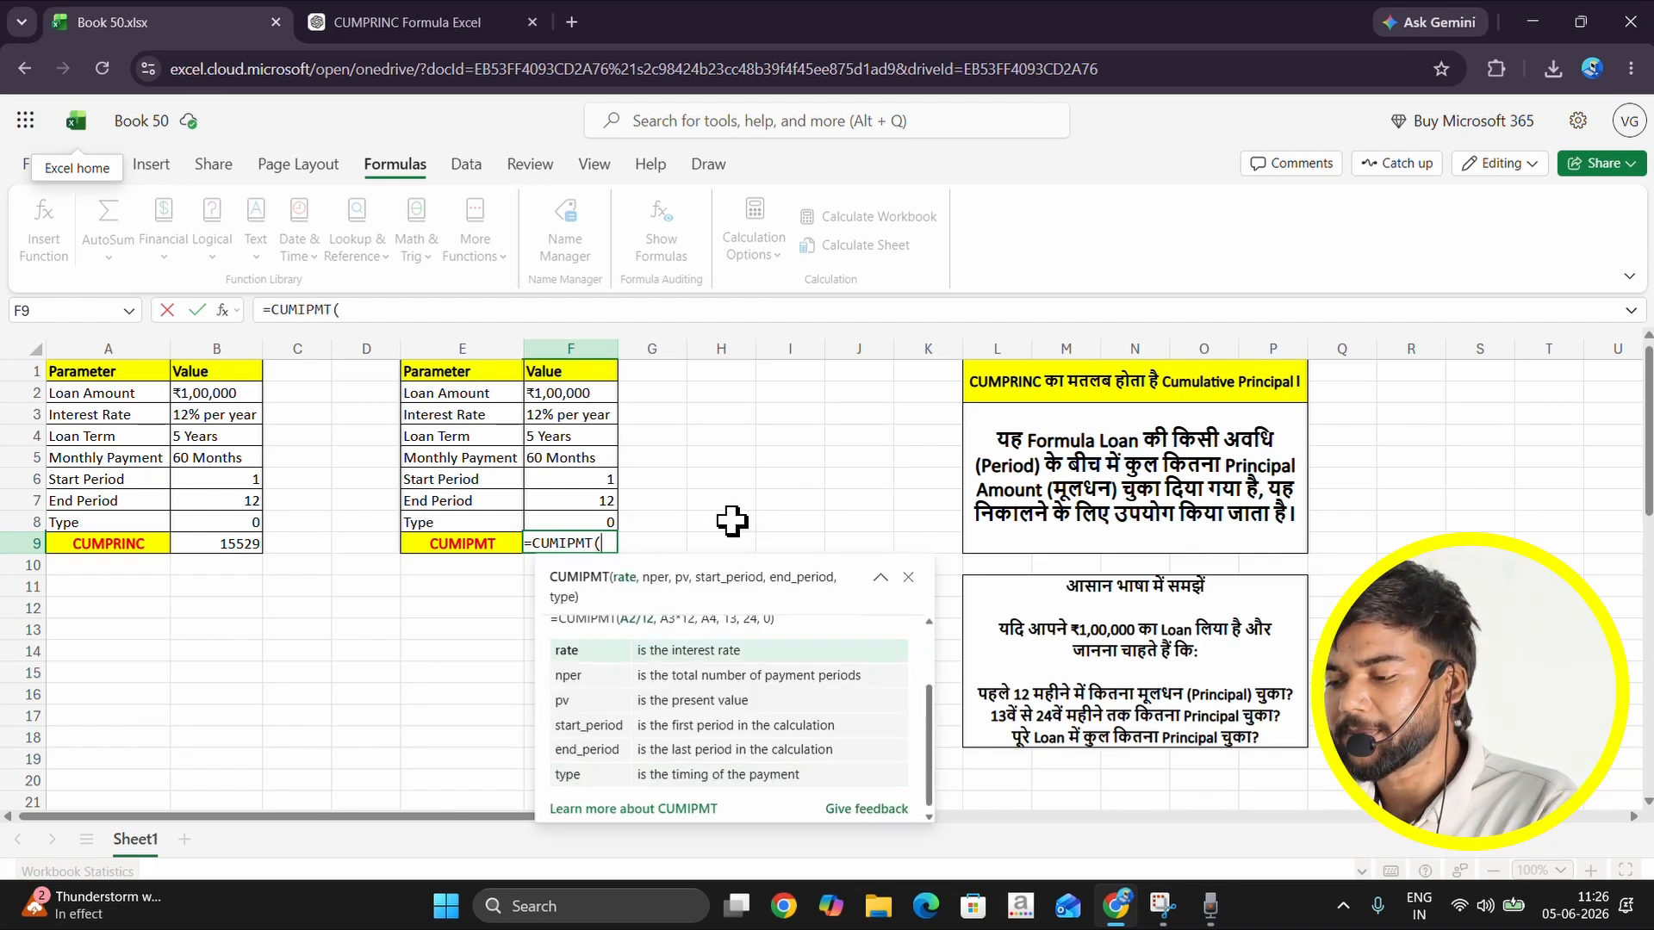
type("12")
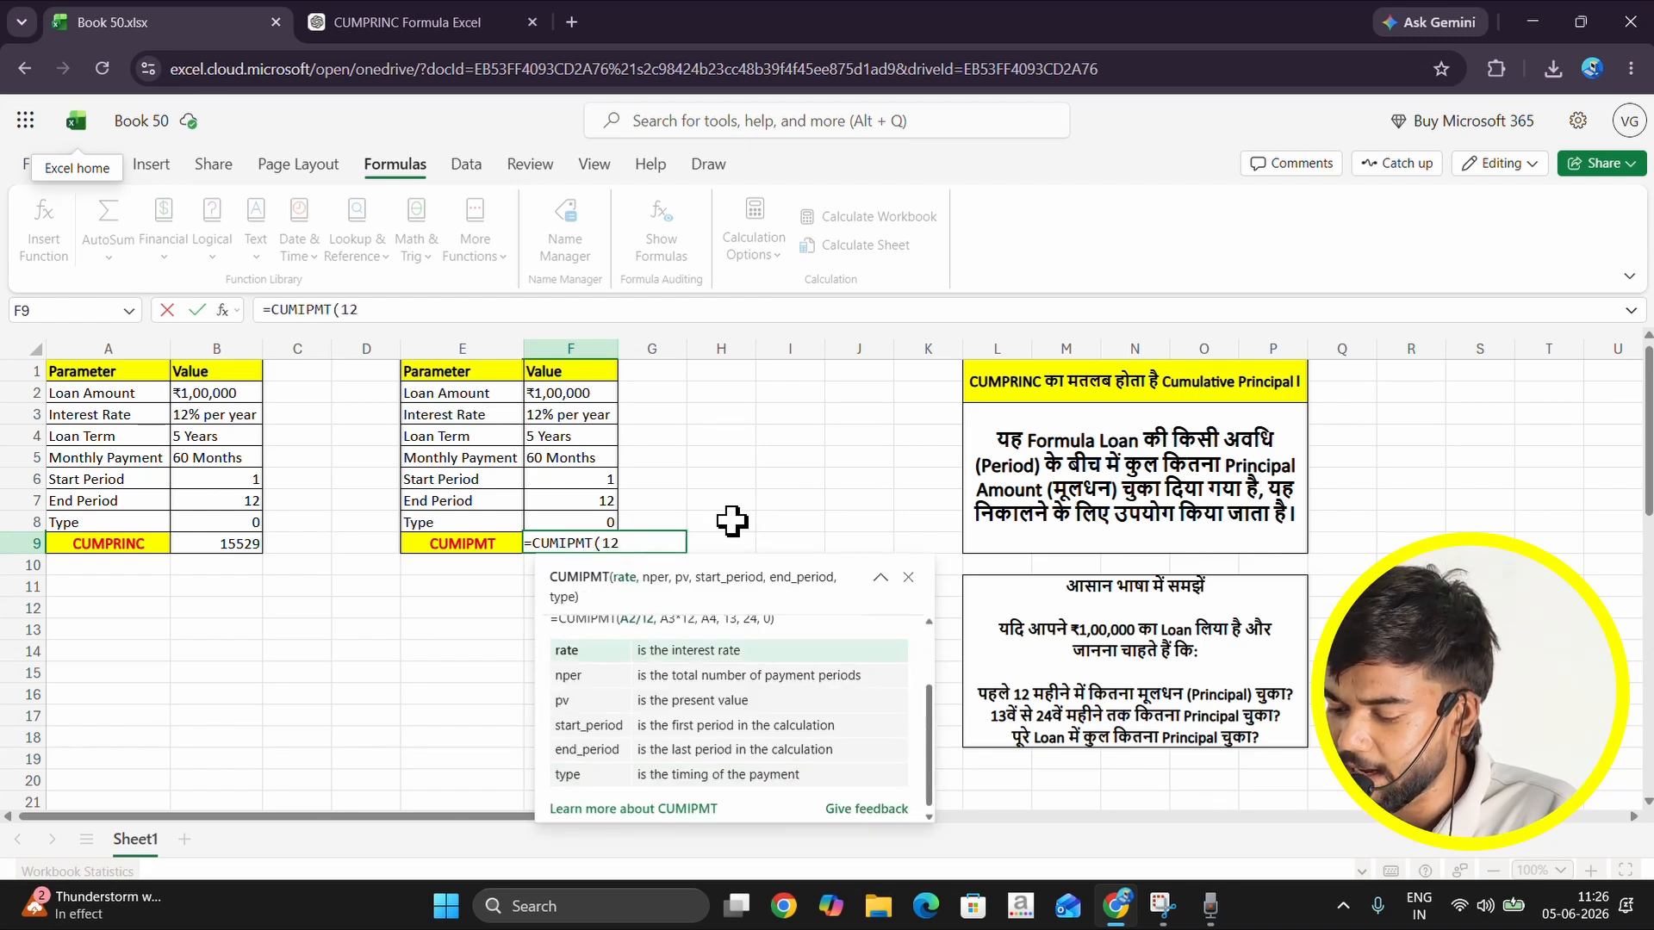
type("%/12,")
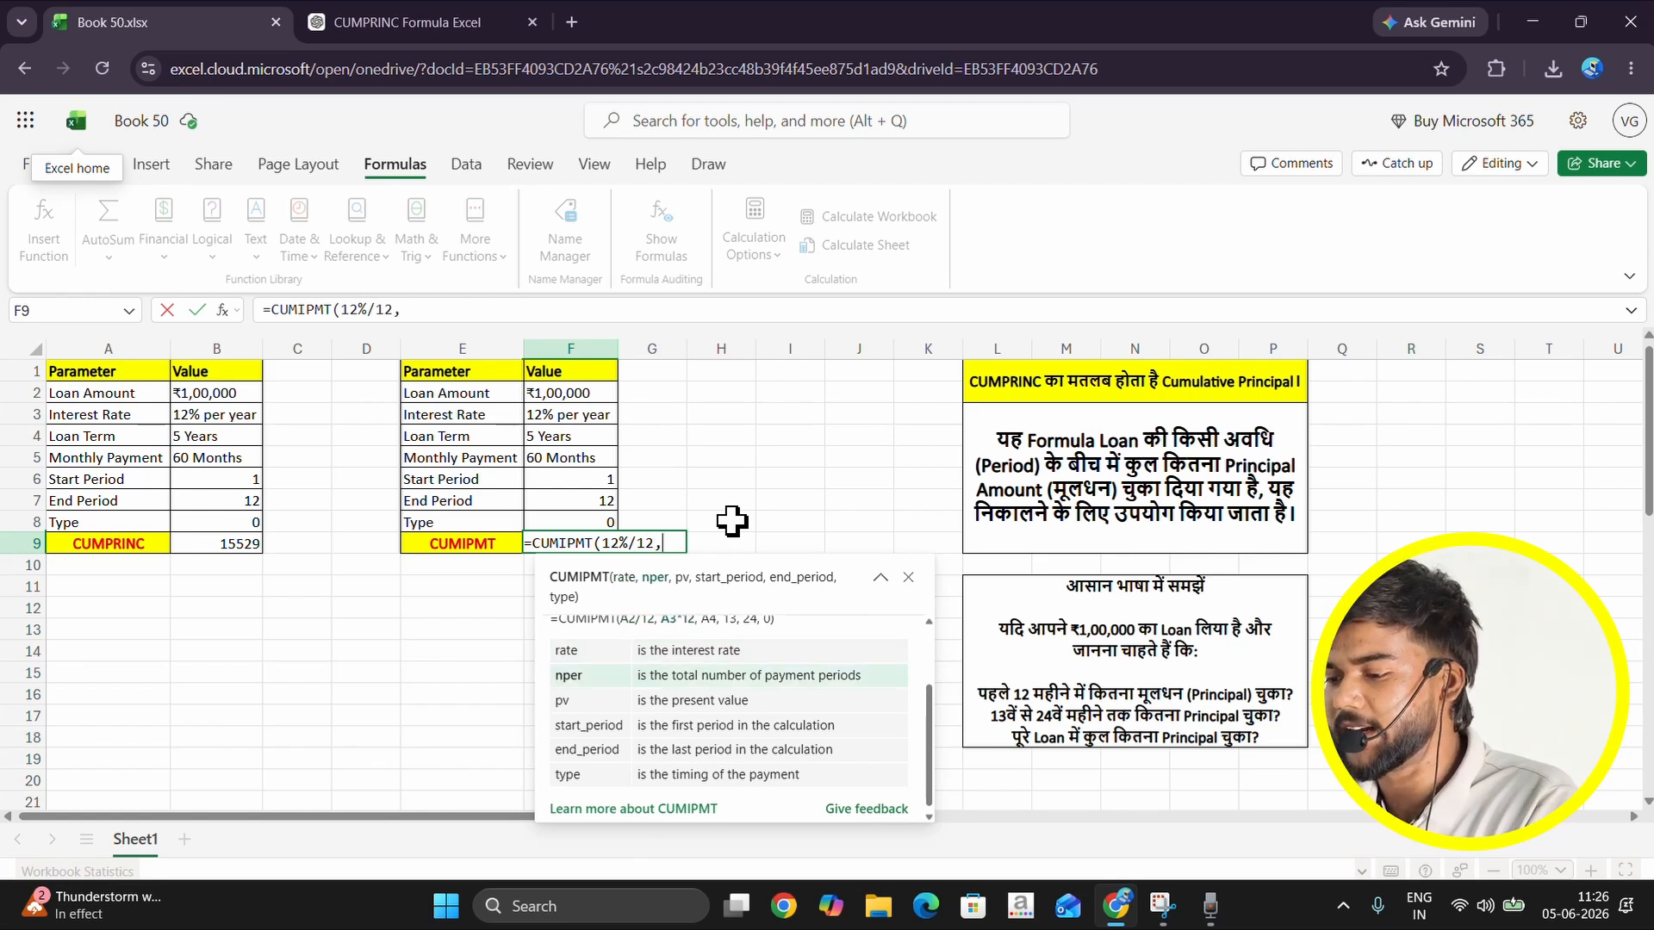
Step: Complete the F9 CUMIPMT formula with 60 payment periods, present value 100000, start period 1, end period 12 and type 0, and enter it
type("60")
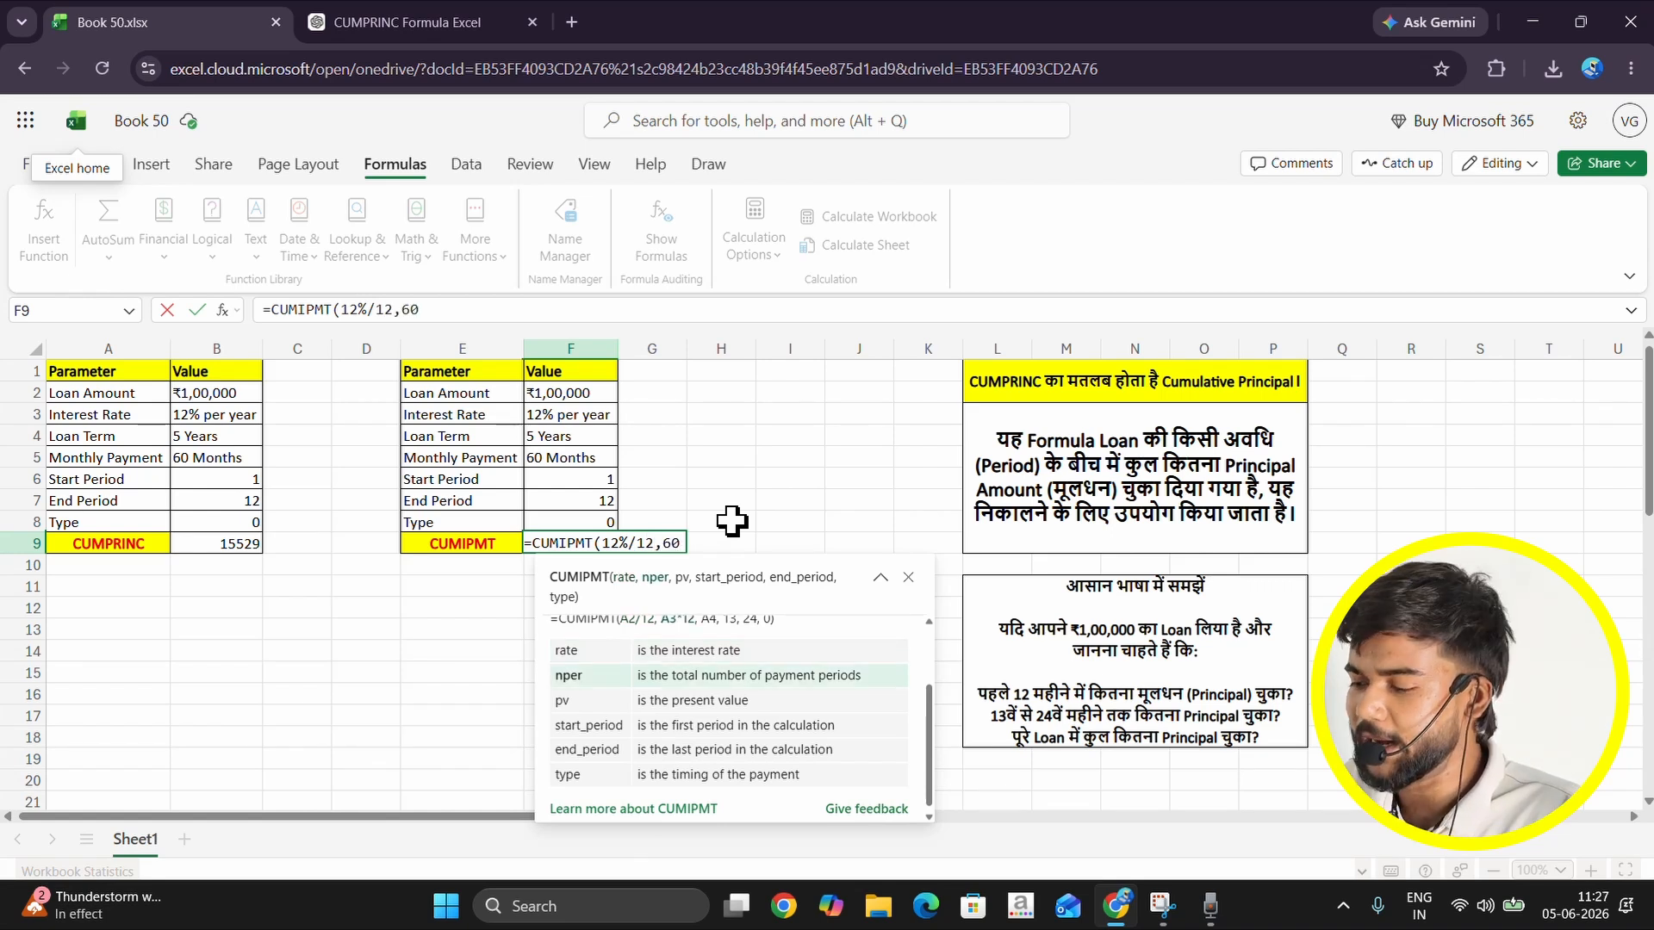
type(",100000,")
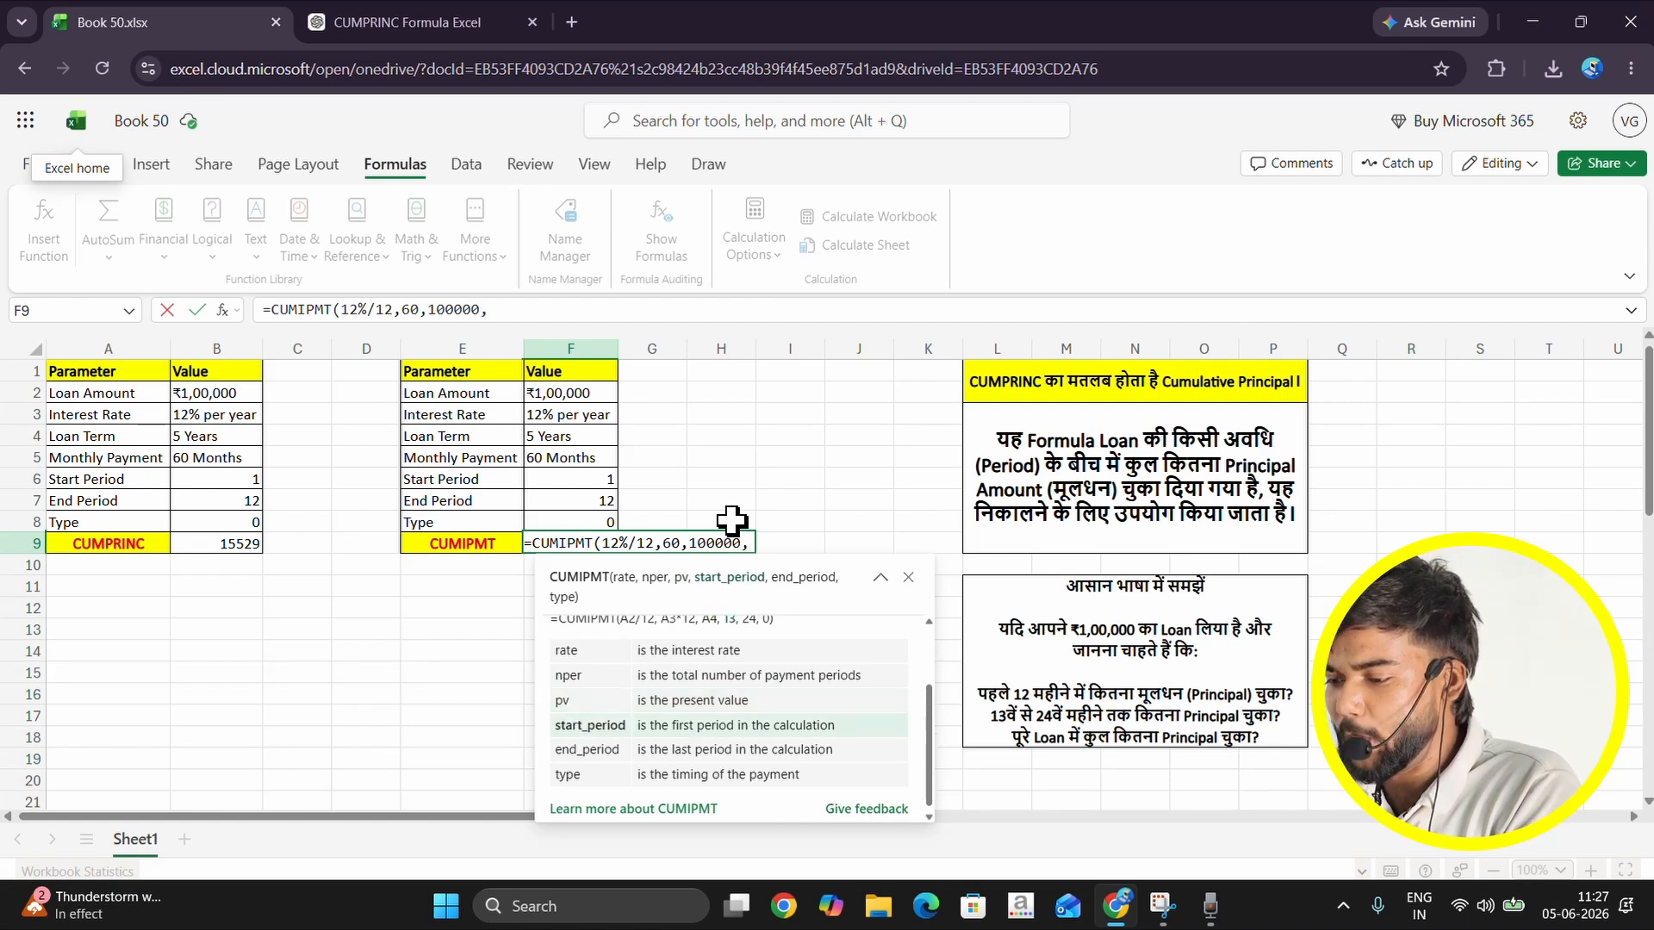
type("1,12")
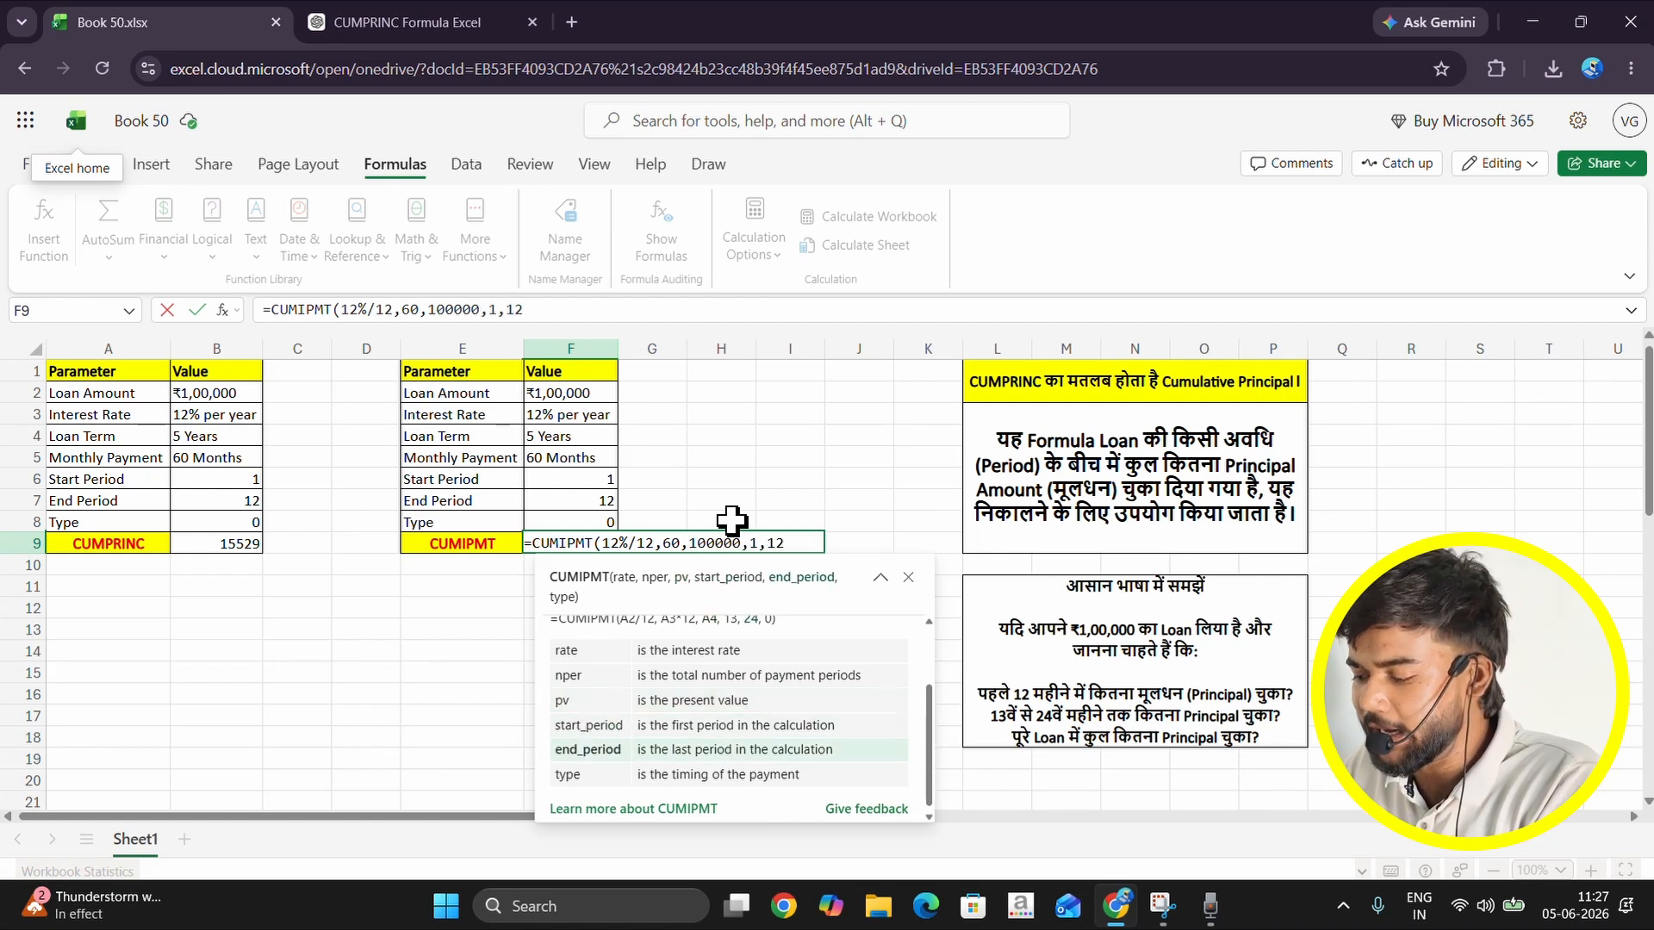
type(",")
type("0)")
key("Return")
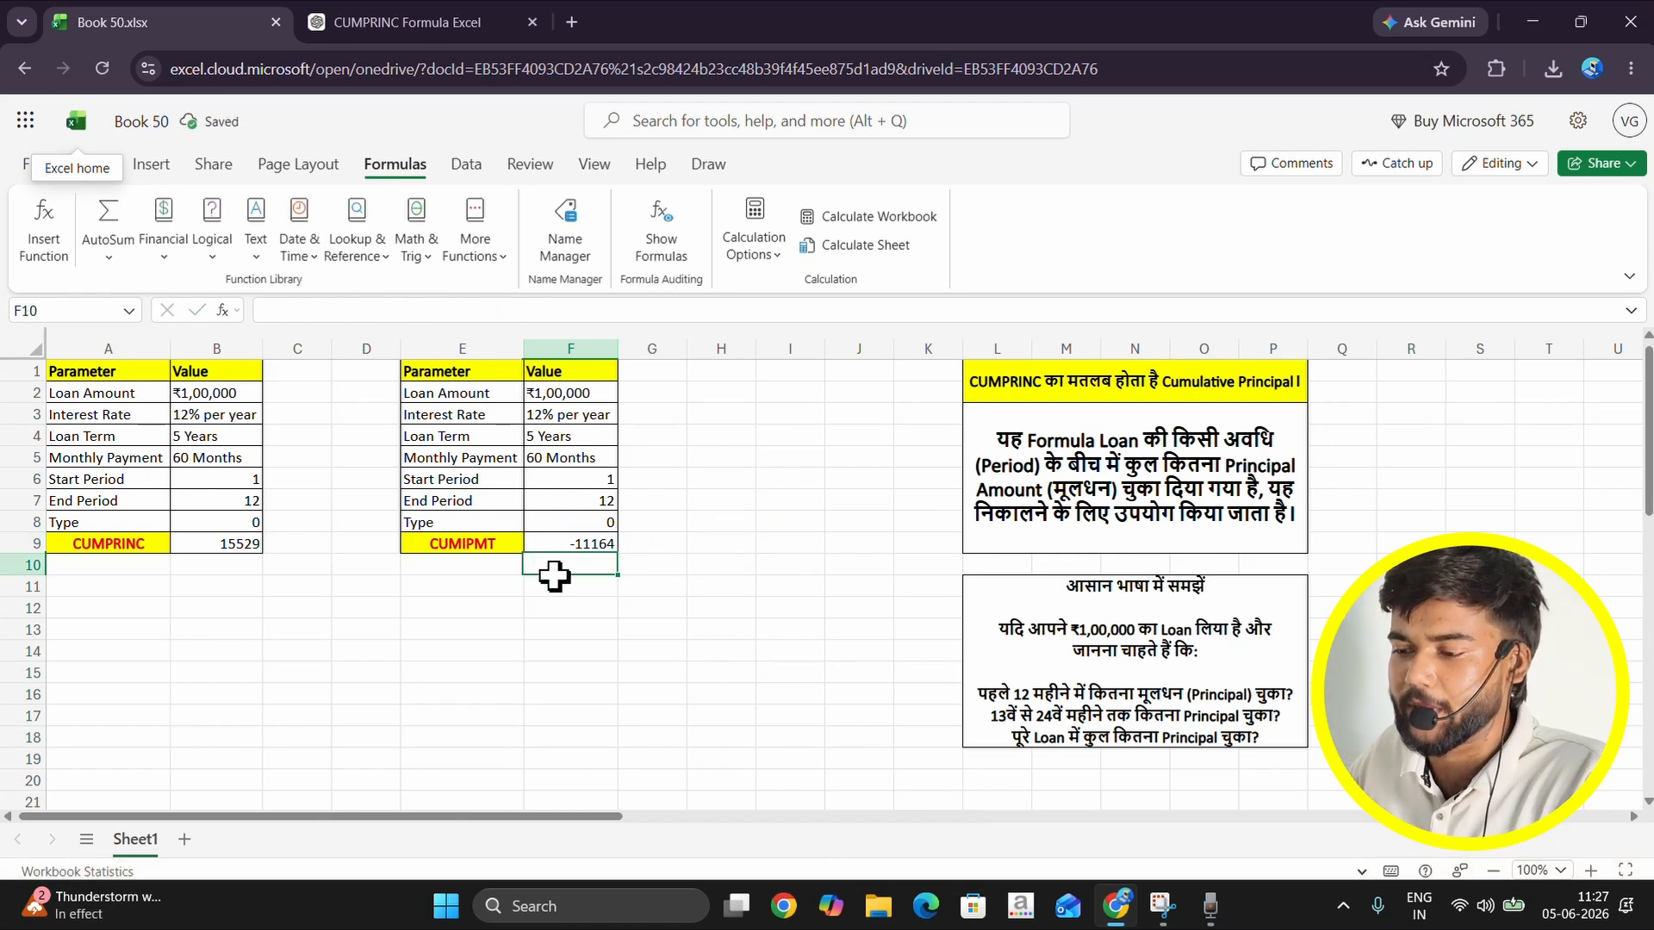
Step: Compare the CUMIPMT formula and result in F9 with the CUMPRINC formula and result in B9
left_click(552, 538)
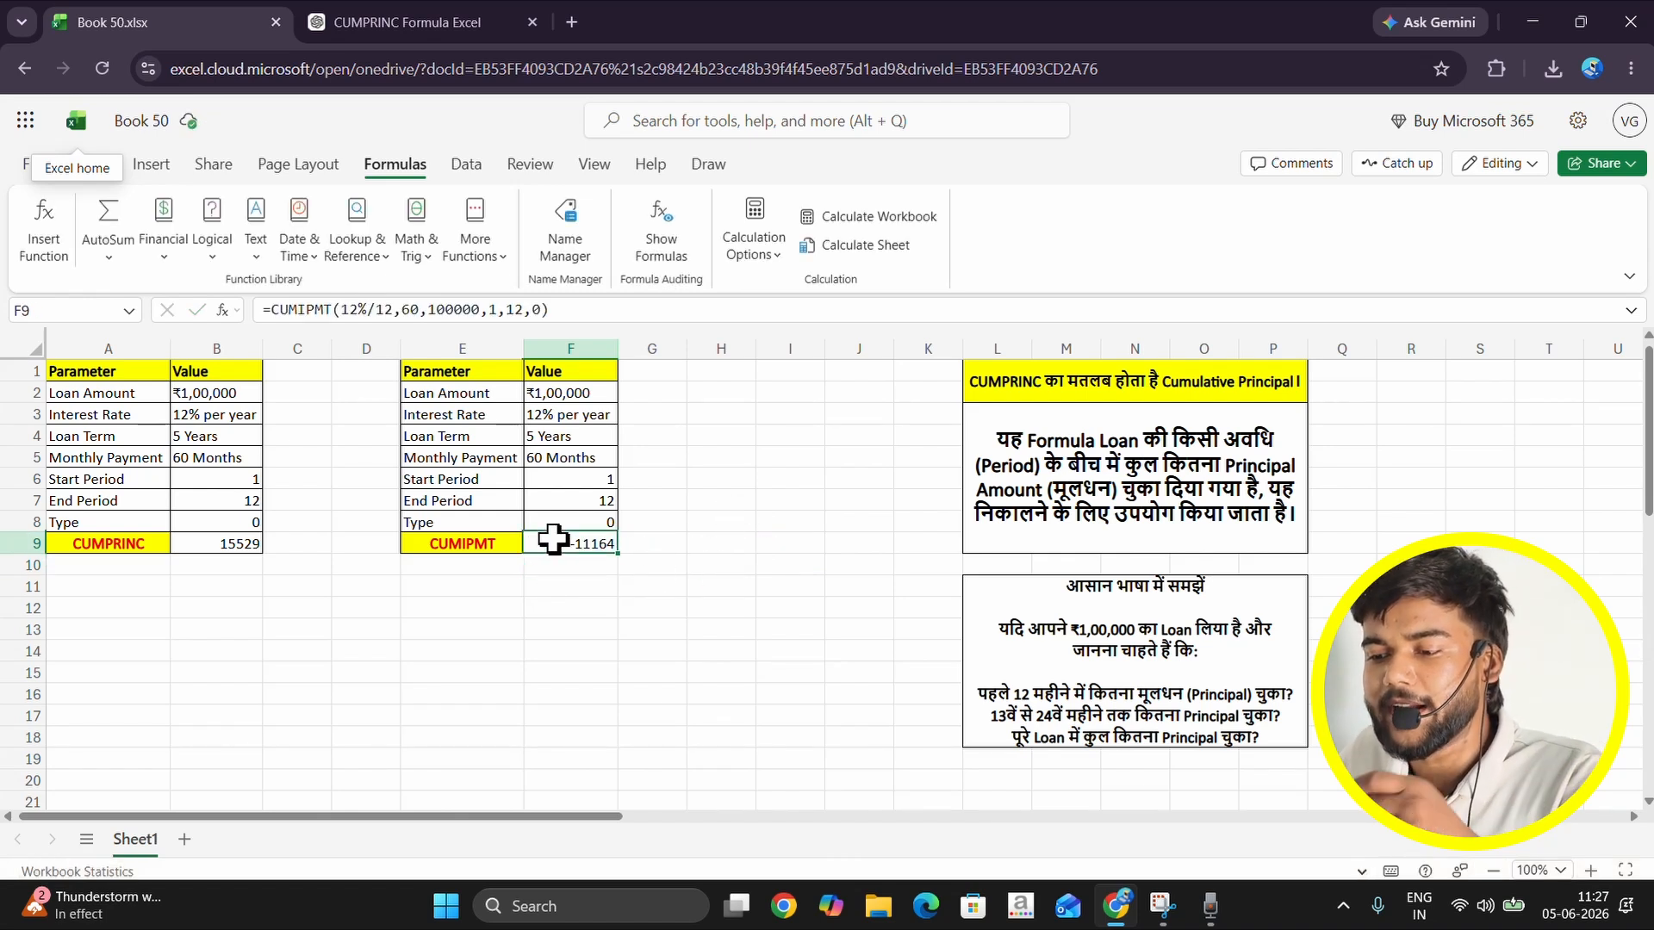
left_click(201, 543)
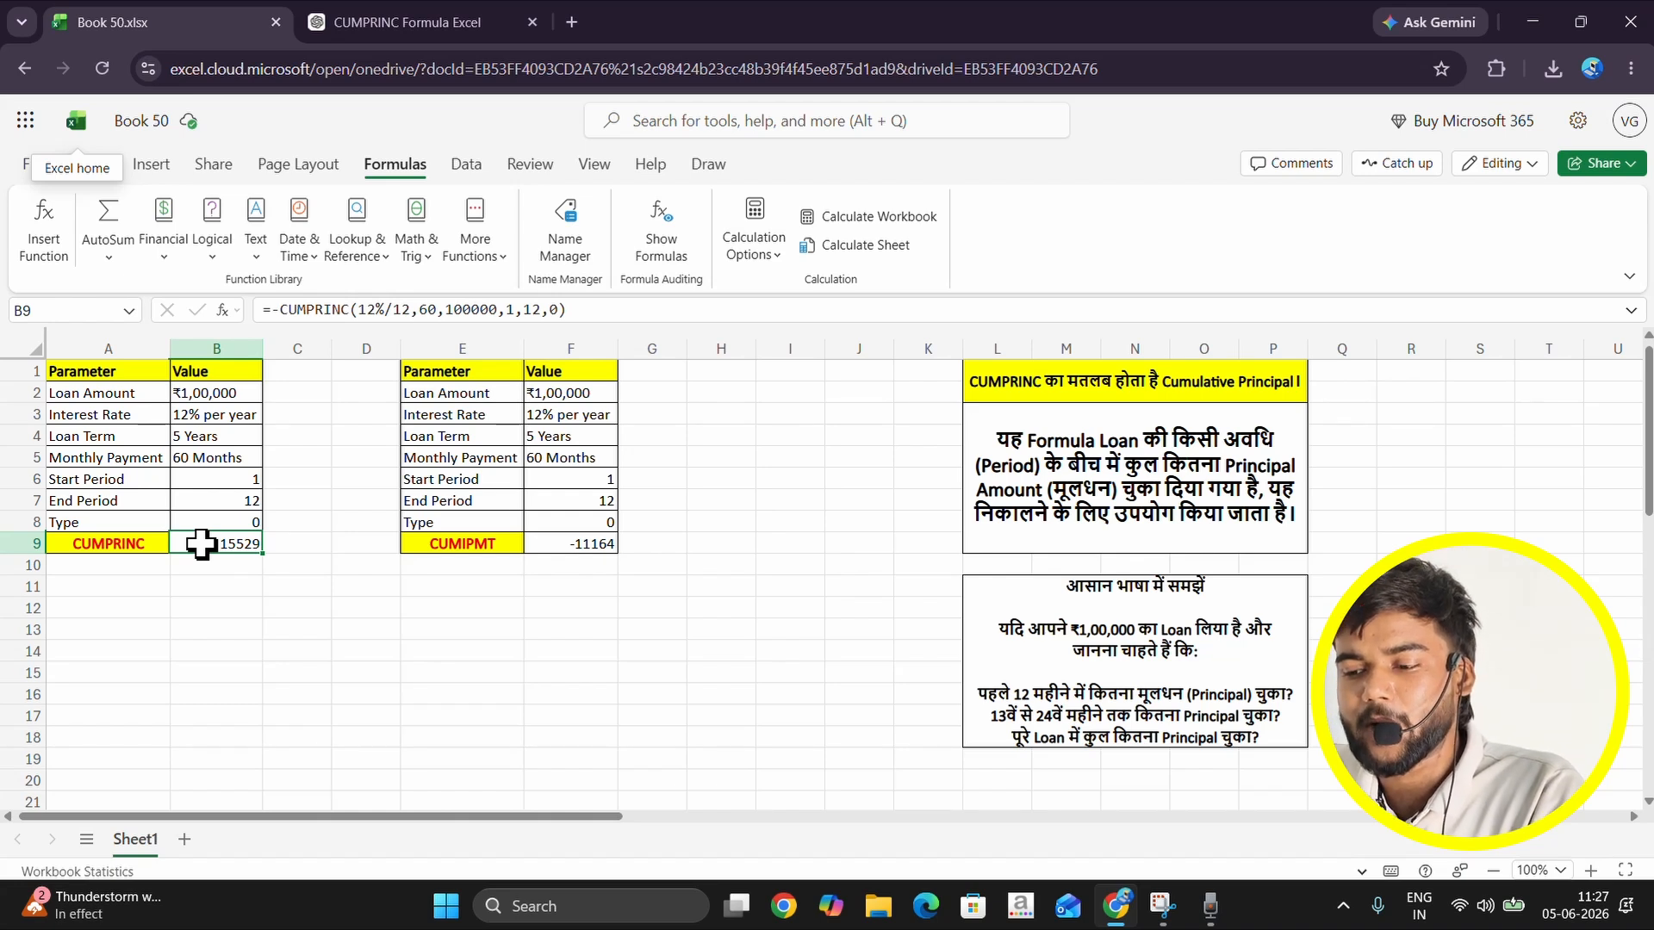
left_click(542, 544)
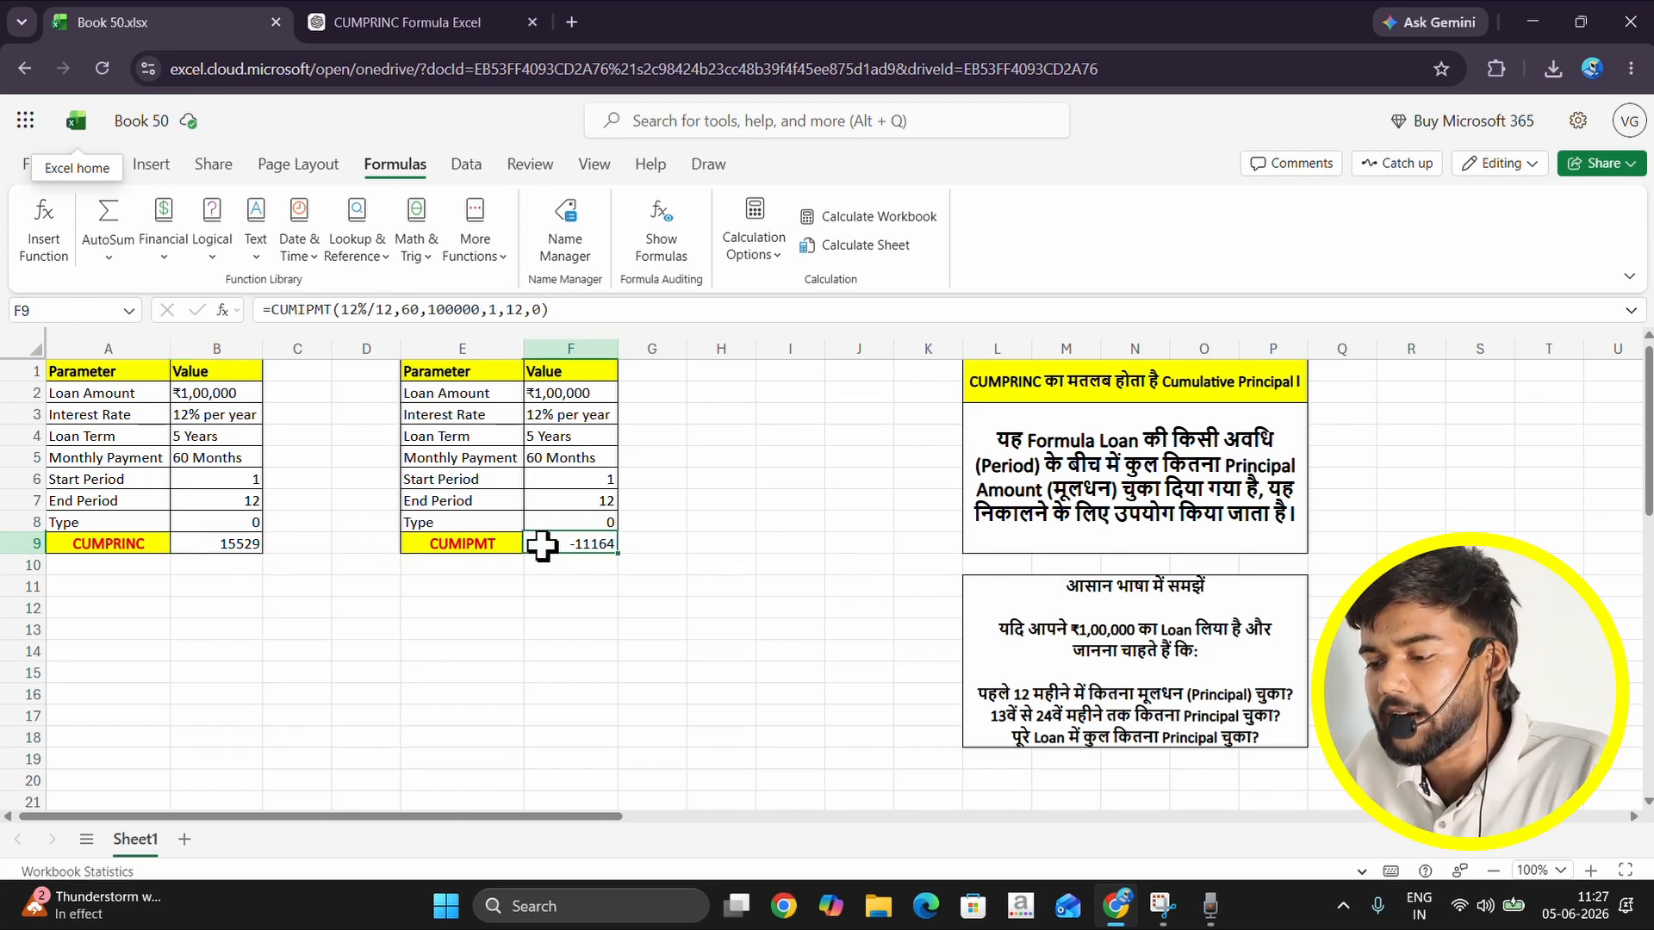